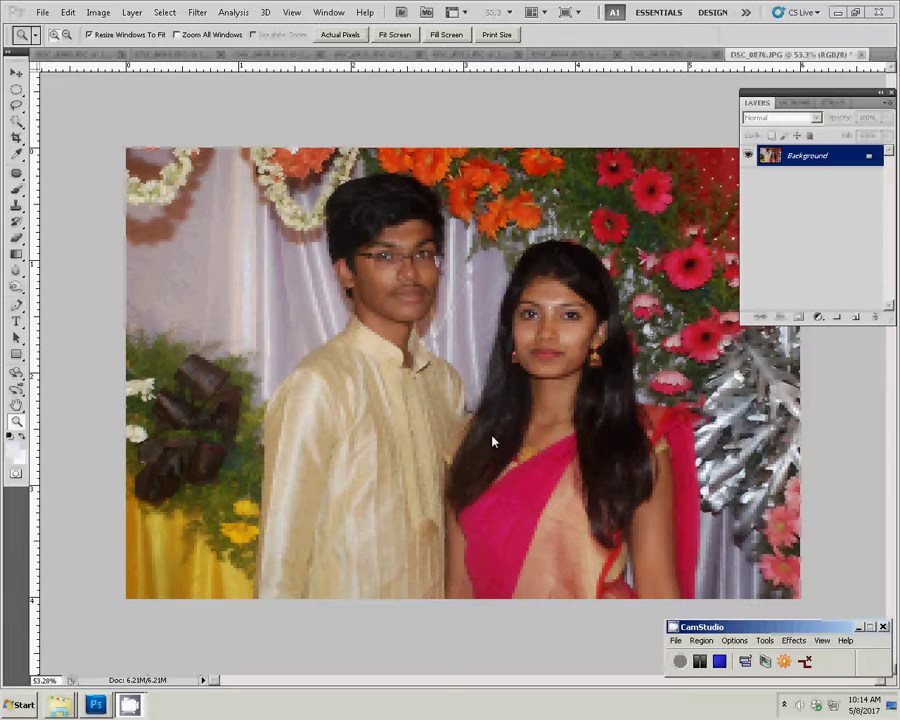
- Show the Actions panel in Button Mode so recorded actions become one-click buttons
{"action": "left_click", "coordinate": [833, 103]}
{"action": "left_click", "coordinate": [796, 103]}
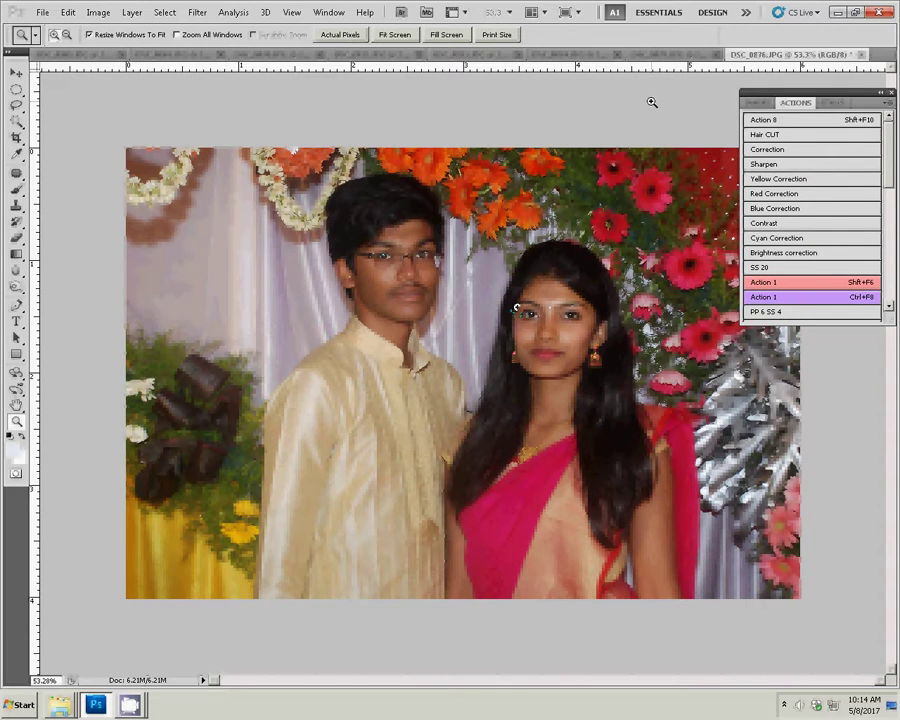
{"action": "key", "text": "ctrl+alt+i"}
- Bring the Karizma Seenary folder forward in Explorer and select the 13 album design file
{"action": "left_click", "coordinate": [548, 186]}
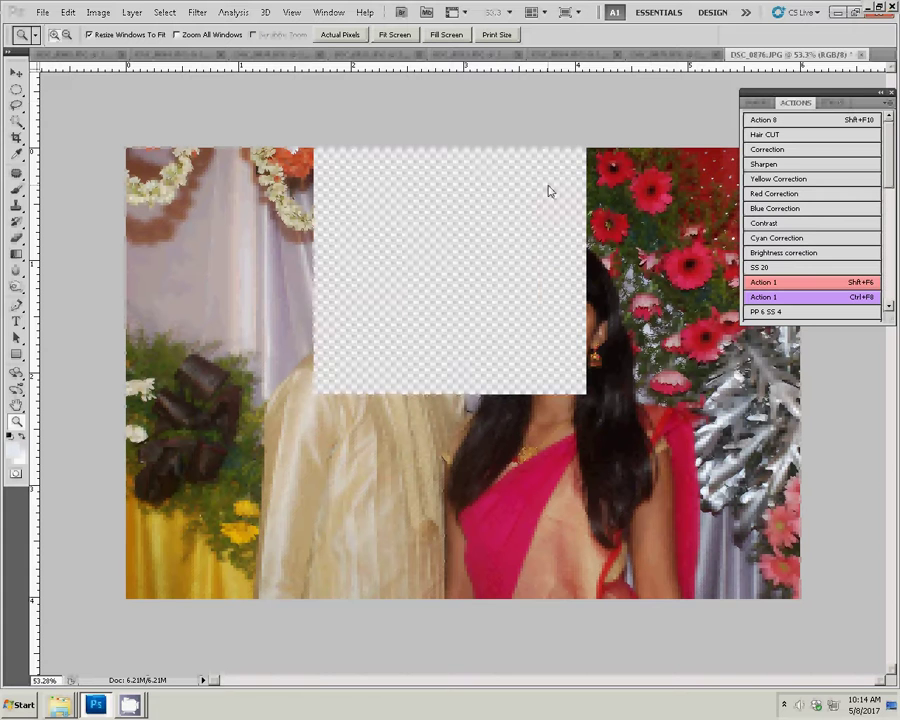
{"action": "left_click", "coordinate": [95, 705]}
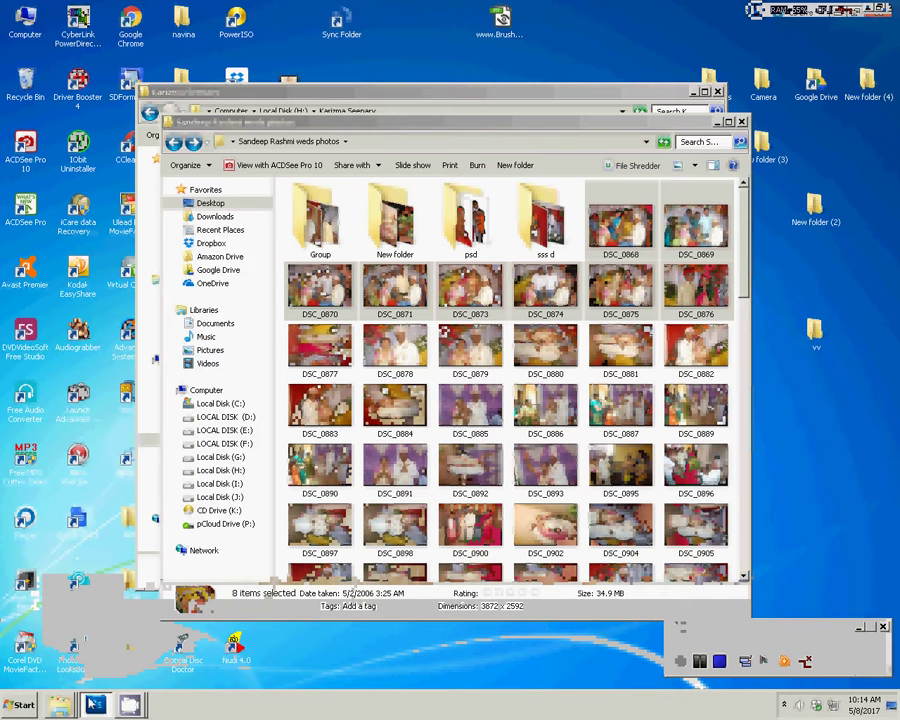
{"action": "left_click", "coordinate": [717, 122]}
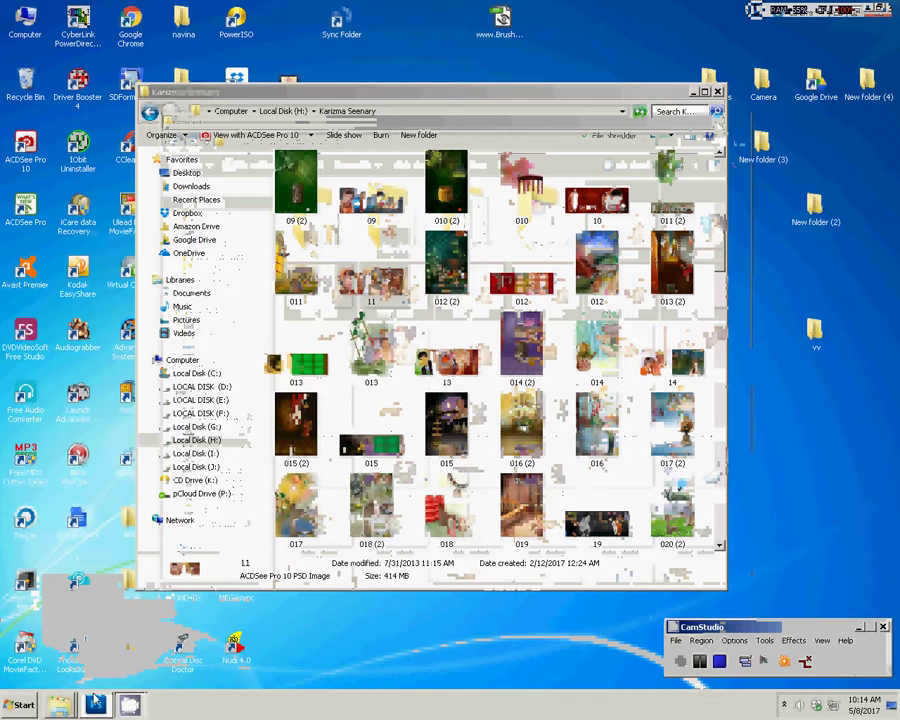
{"action": "left_click", "coordinate": [95, 704]}
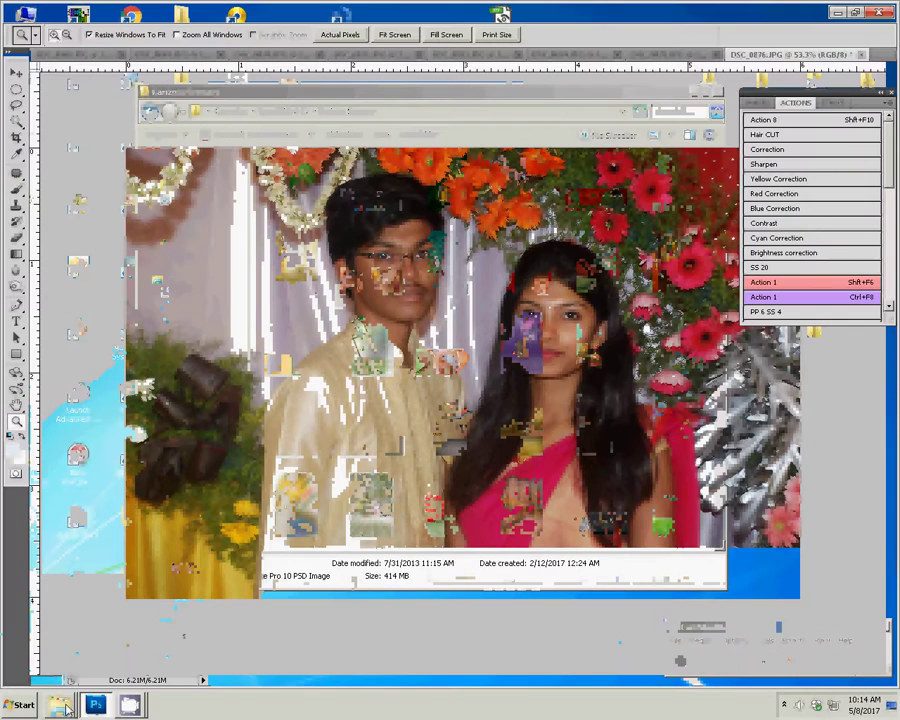
{"action": "left_click", "coordinate": [79, 656]}
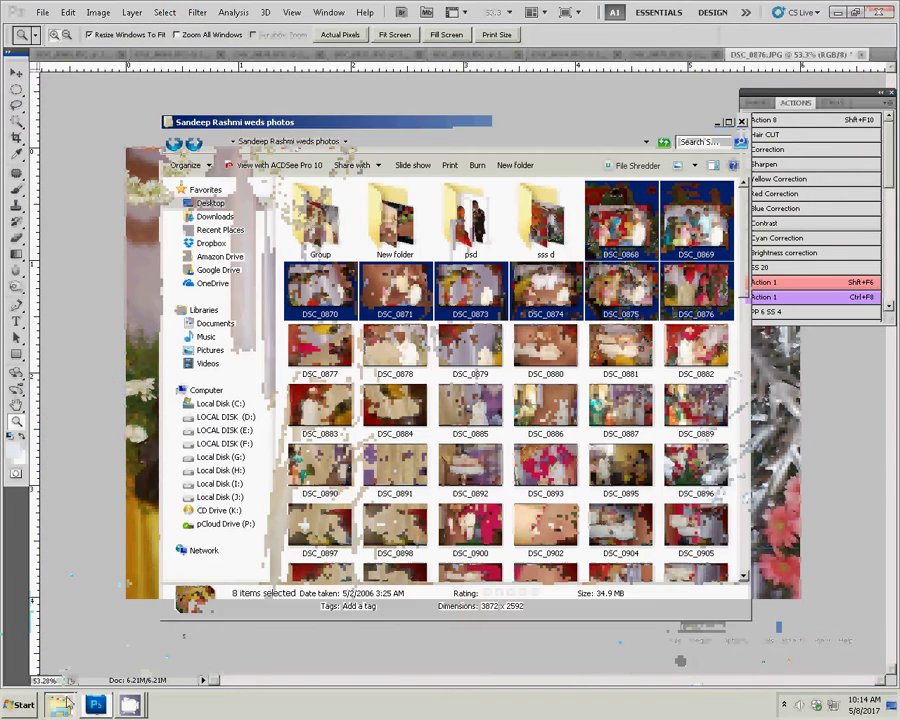
{"action": "mouse_move", "coordinate": [60, 704]}
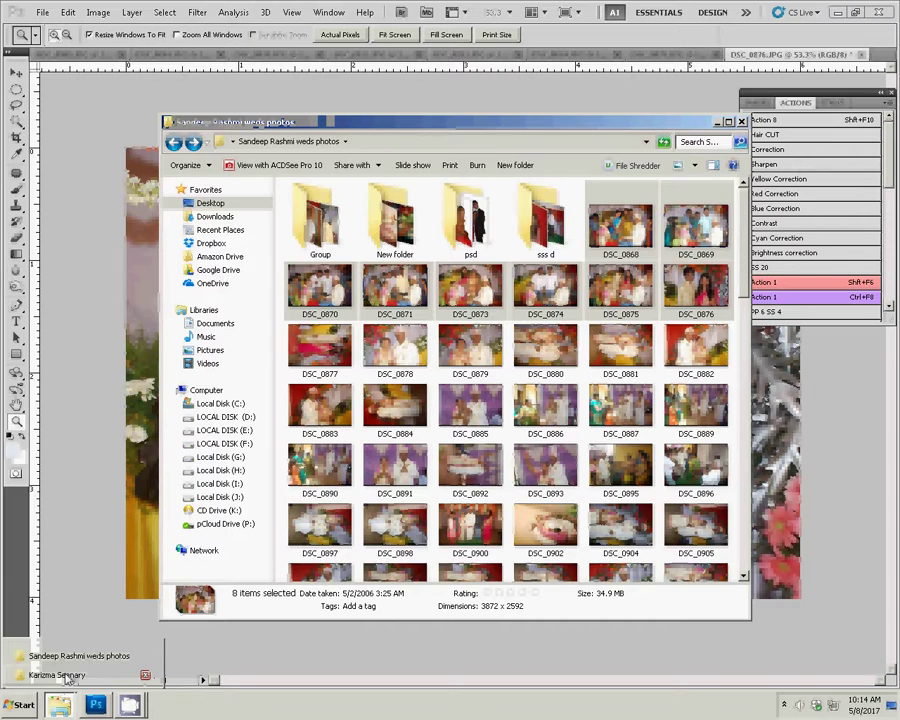
{"action": "left_click", "coordinate": [58, 671]}
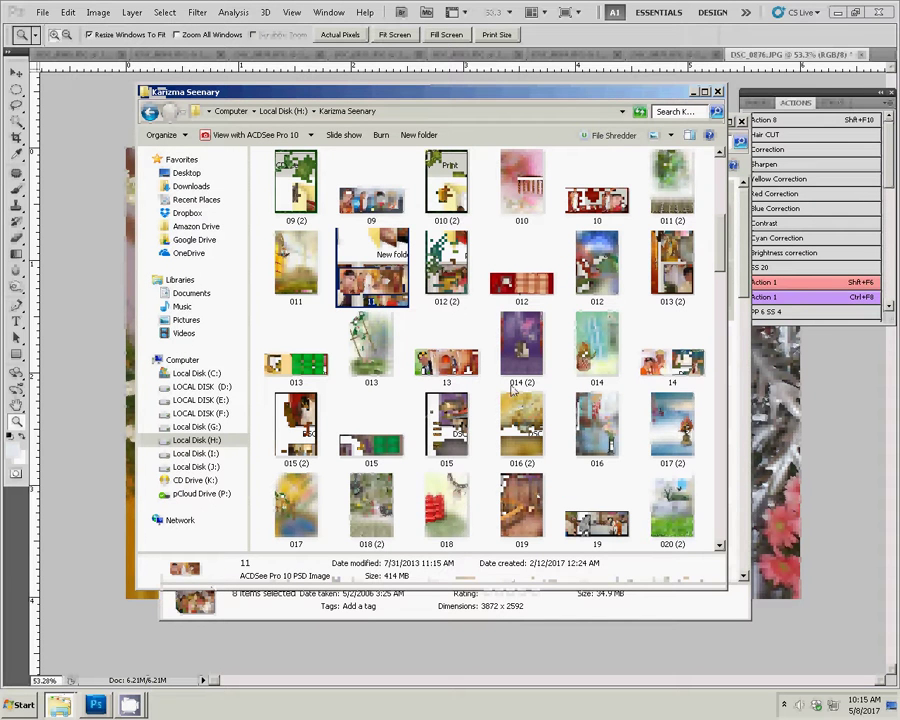
{"action": "left_click", "coordinate": [455, 368]}
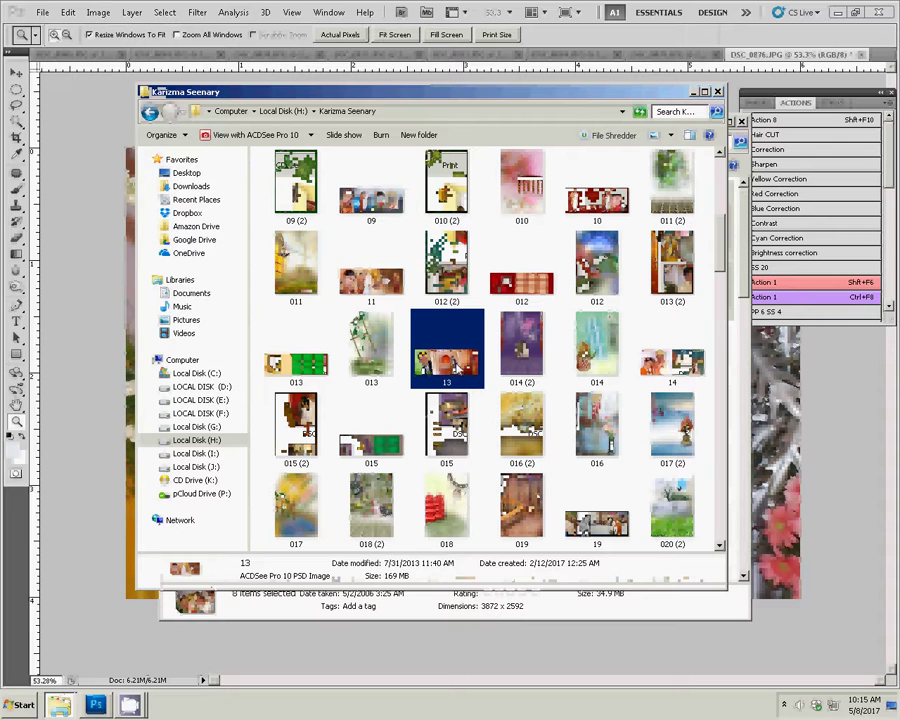
- Open the 13 album design and fit the whole spread on screen
{"action": "double_click", "coordinate": [455, 368]}
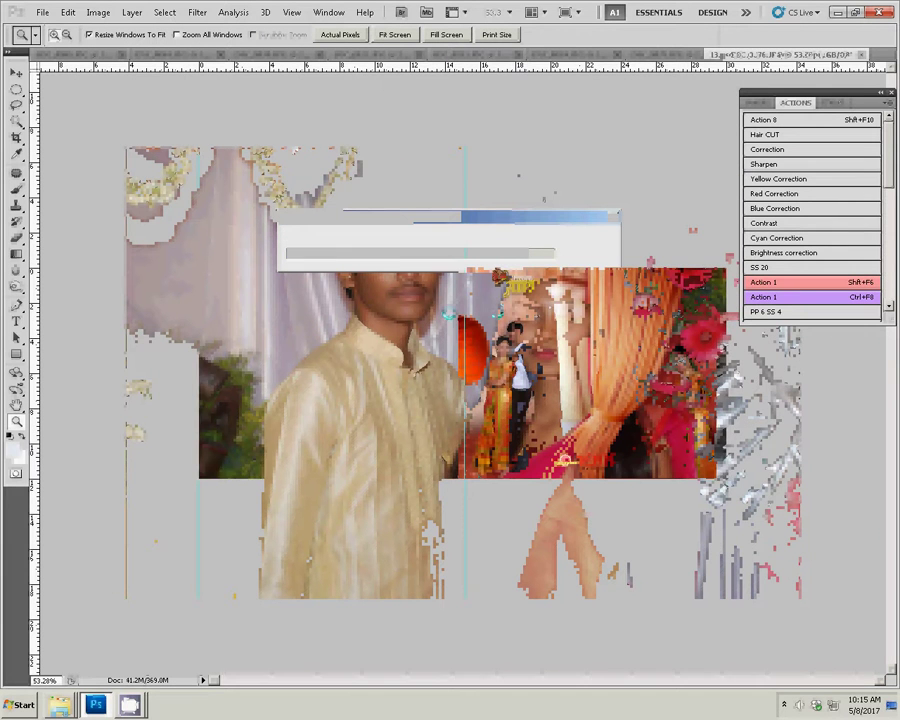
{"action": "right_click", "coordinate": [478, 341]}
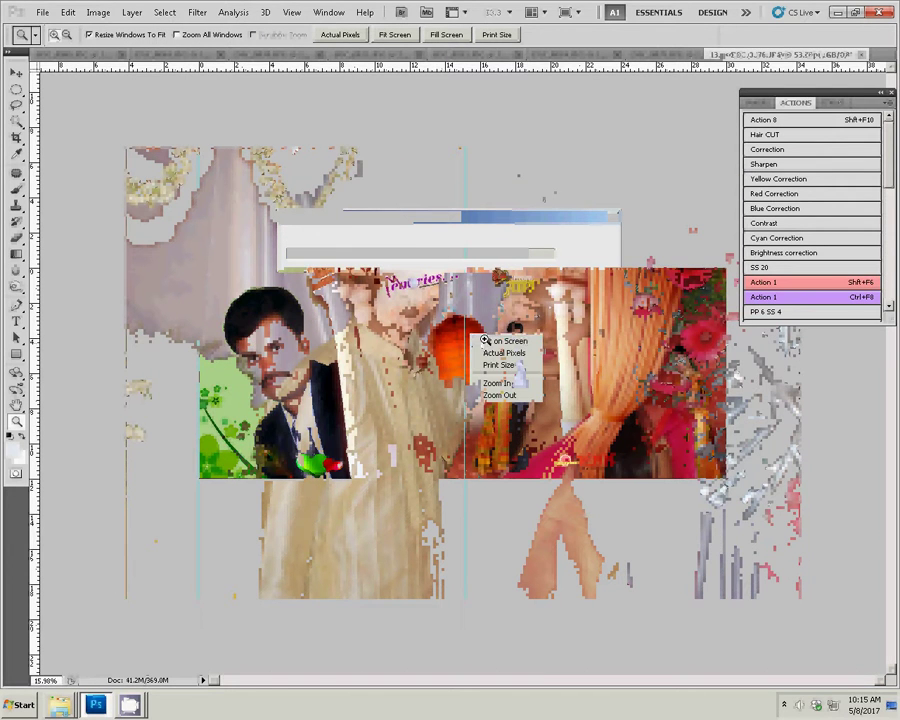
{"action": "left_click", "coordinate": [494, 341]}
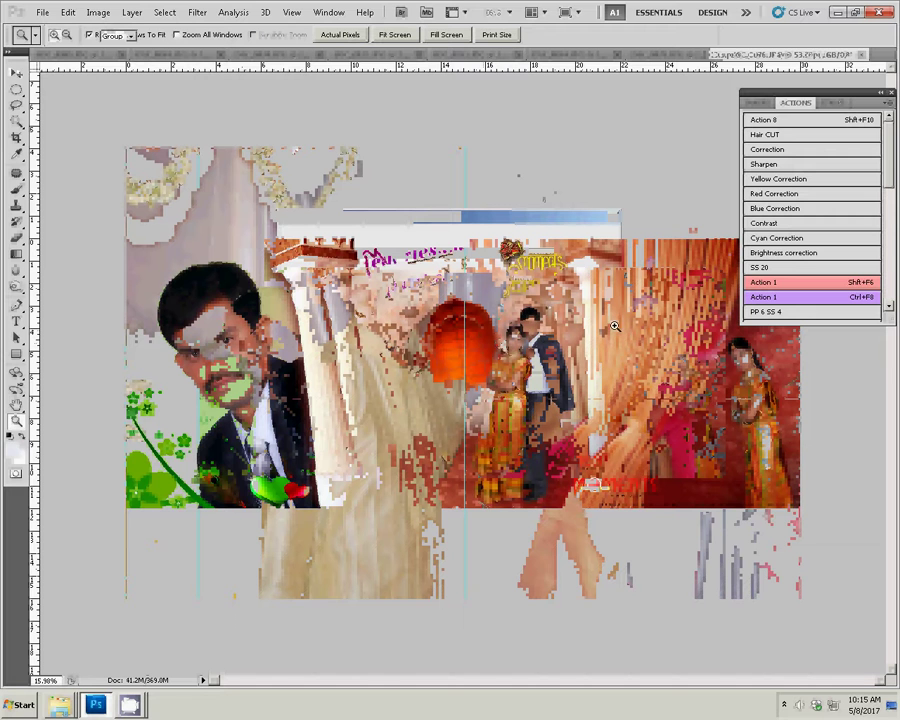
- Delete the woman, red-dress woman and couple photo layers from the right page
{"action": "key", "text": "v"}
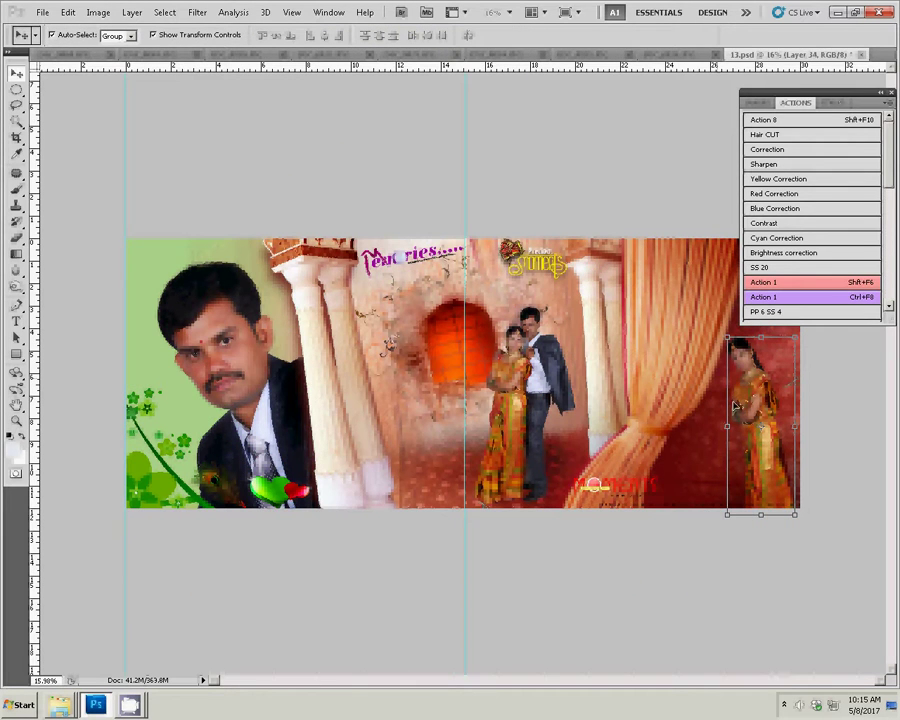
{"action": "key", "text": "Delete"}
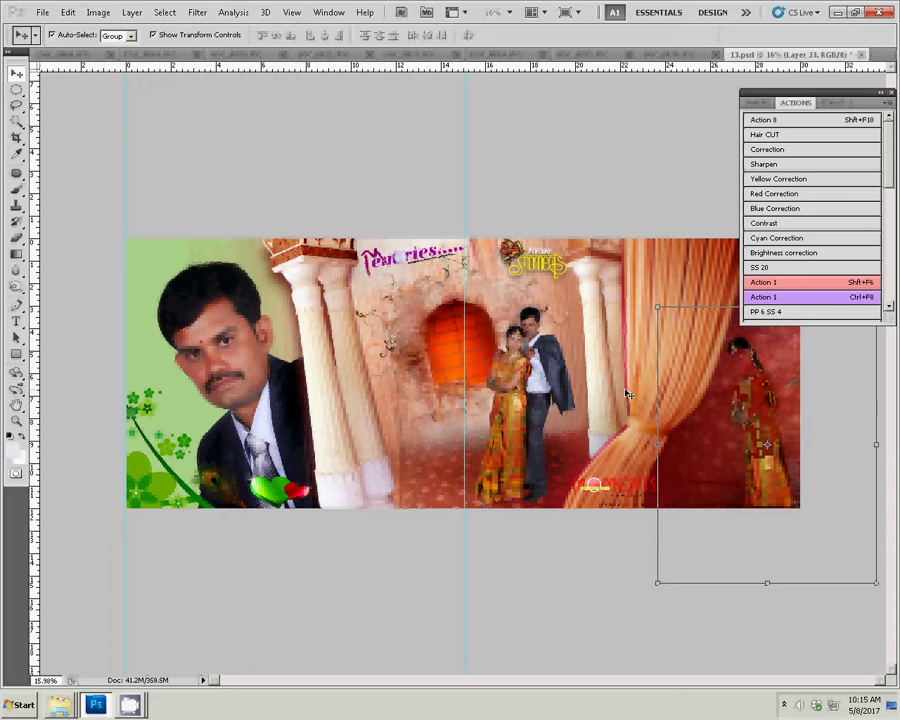
{"action": "key", "text": "Delete"}
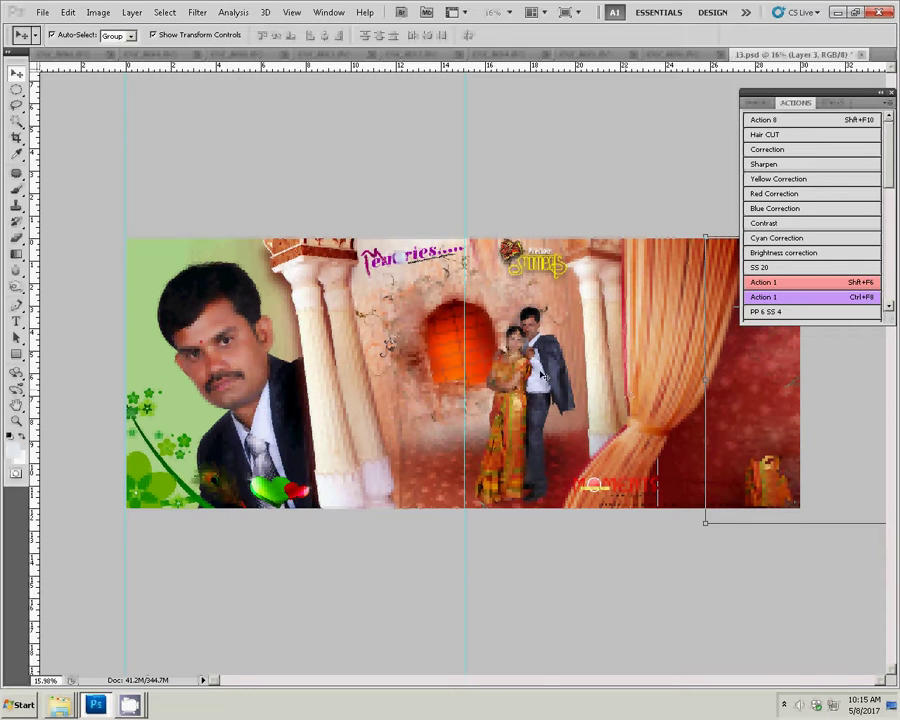
{"action": "left_click", "coordinate": [541, 373]}
{"action": "key", "text": "Delete"}
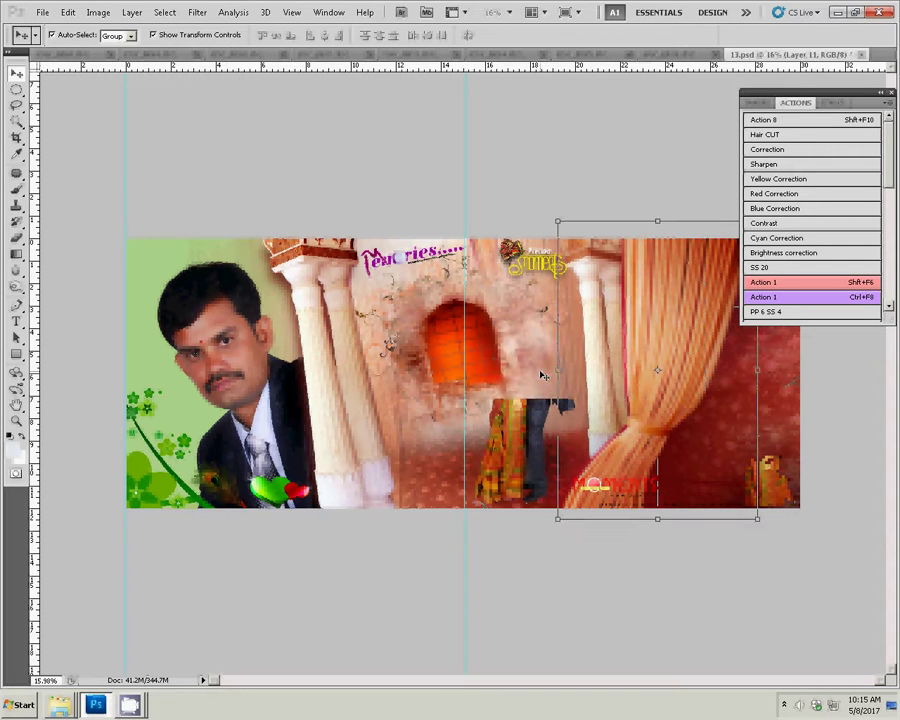
{"action": "left_click", "coordinate": [140, 704]}
{"action": "left_click", "coordinate": [128, 652]}
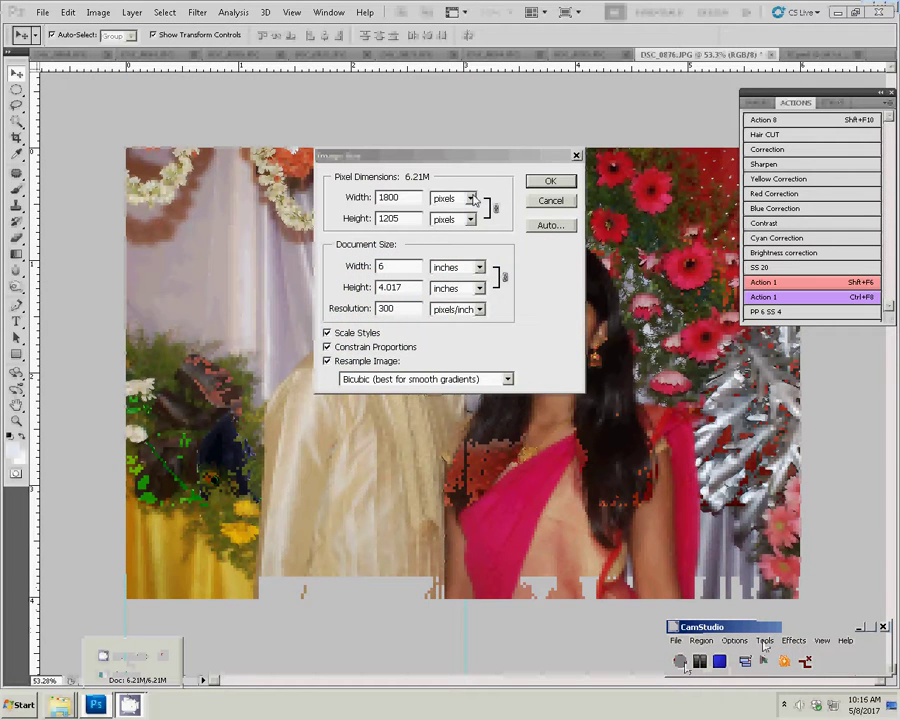
- Set DSC_0876's document width to 8 inches, making it 2400×1607 pixels, then close it
{"action": "left_click", "coordinate": [680, 661]}
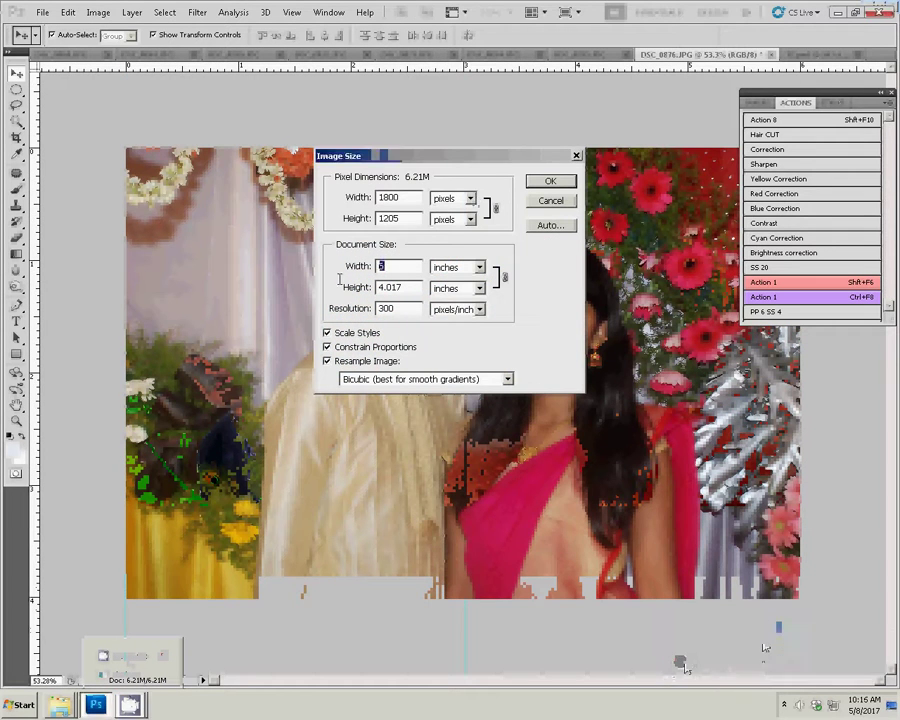
{"action": "type", "text": "8"}
{"action": "left_click", "coordinate": [549, 181]}
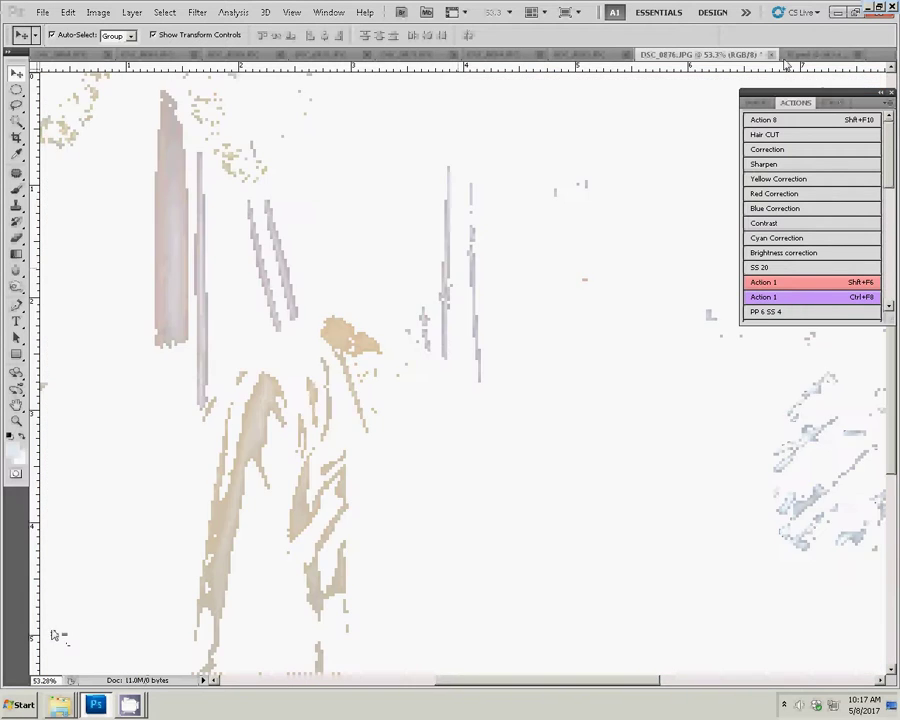
{"action": "left_click", "coordinate": [773, 55]}
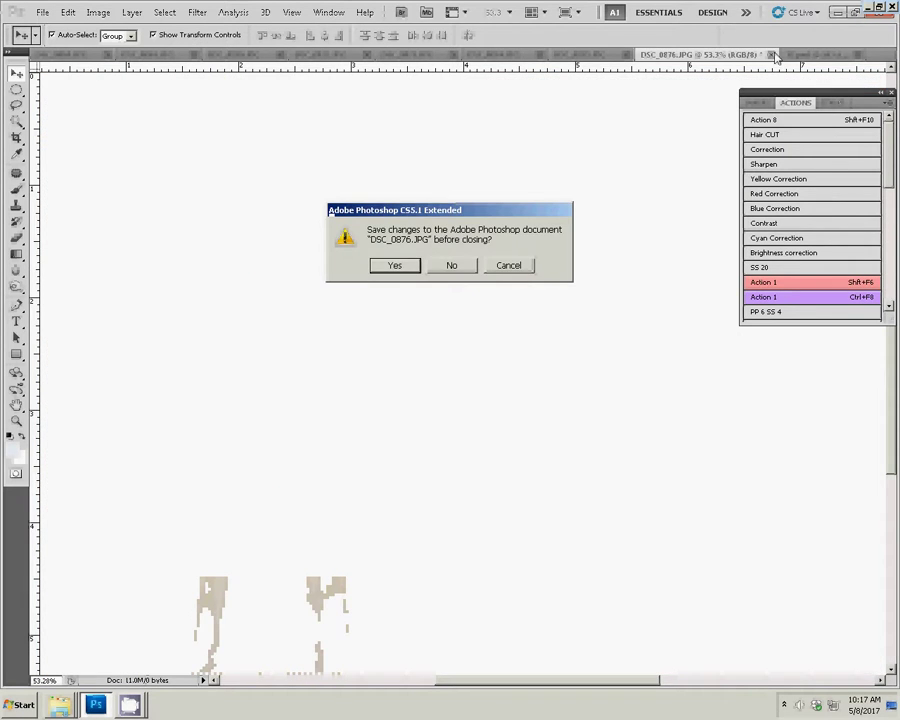
- Close DSC_0876 without saving and fit the album spread on screen
{"action": "left_click", "coordinate": [458, 265]}
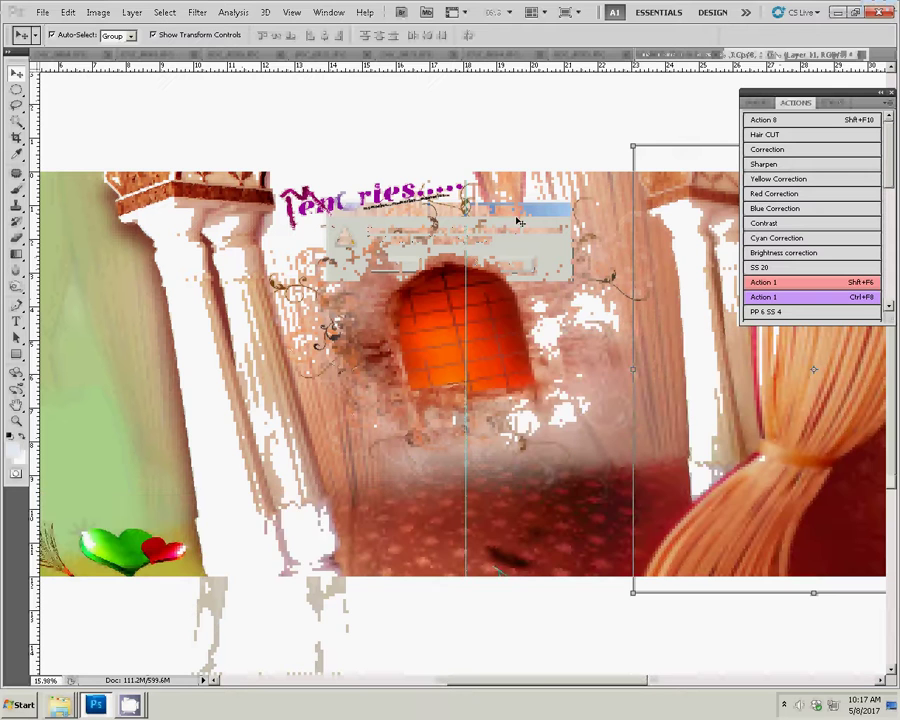
{"action": "key", "text": "z"}
{"action": "right_click", "coordinate": [498, 297]}
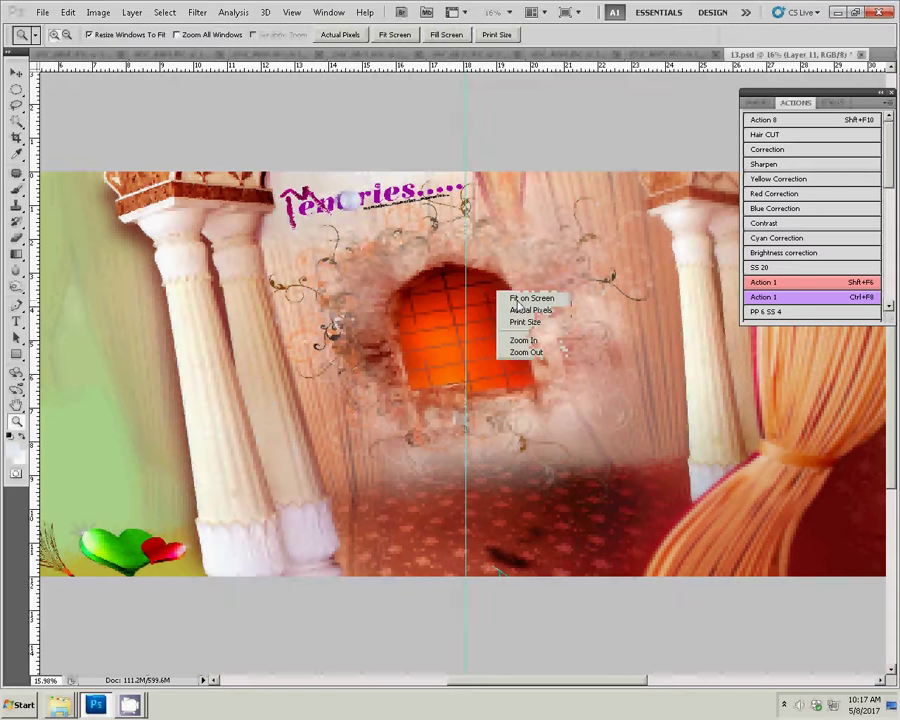
{"action": "left_click", "coordinate": [526, 300]}
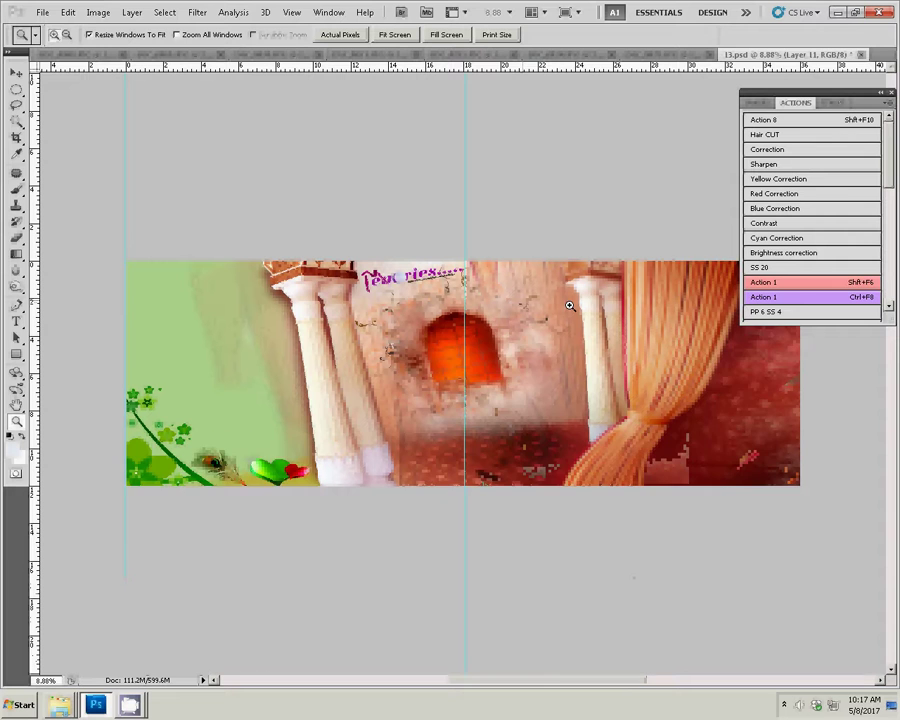
- Paste the couple photo at the spread's lower right beside the curtain
{"action": "key", "text": "ctrl+v"}
{"action": "left_click", "coordinate": [16, 74]}
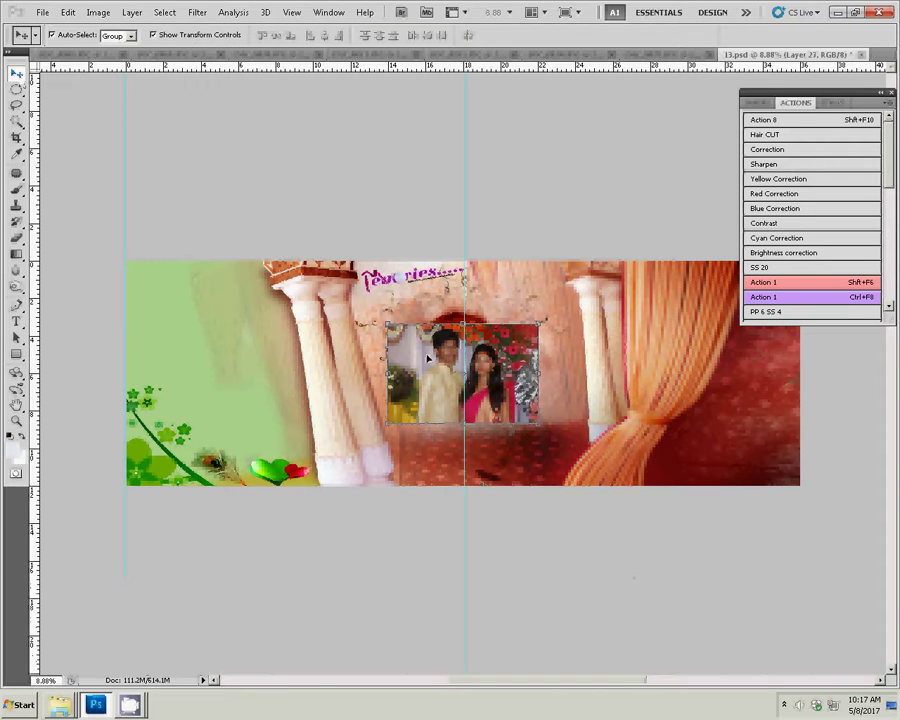
{"action": "mouse_move", "coordinate": [403, 350]}
{"action": "left_mouse_down"}
{"action": "mouse_move", "coordinate": [673, 398]}
{"action": "mouse_move", "coordinate": [661, 405]}
{"action": "left_mouse_up"}
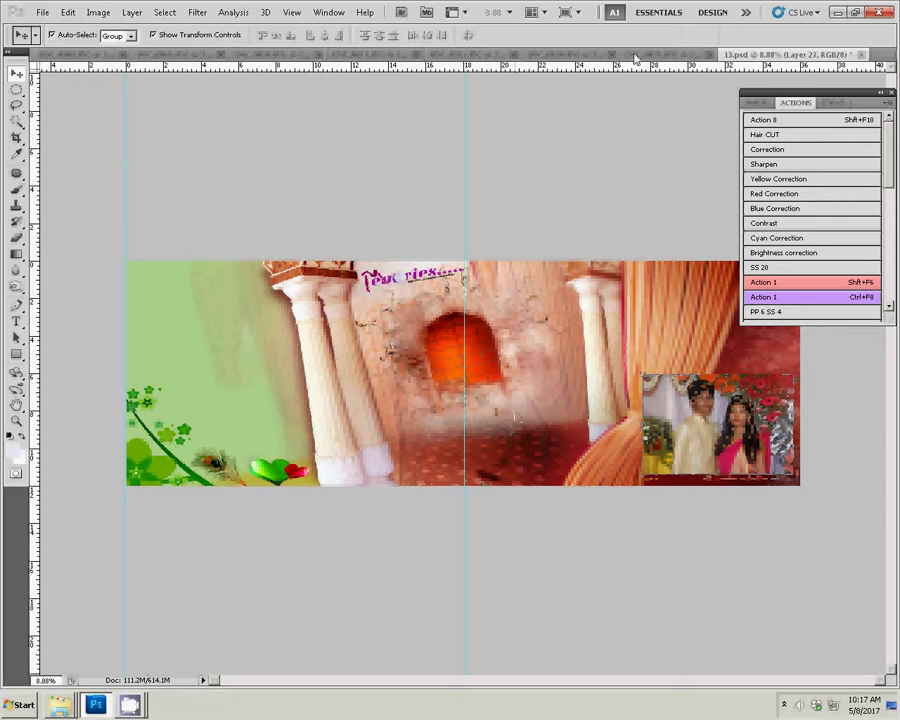
{"action": "key", "text": "ctrl+Tab"}
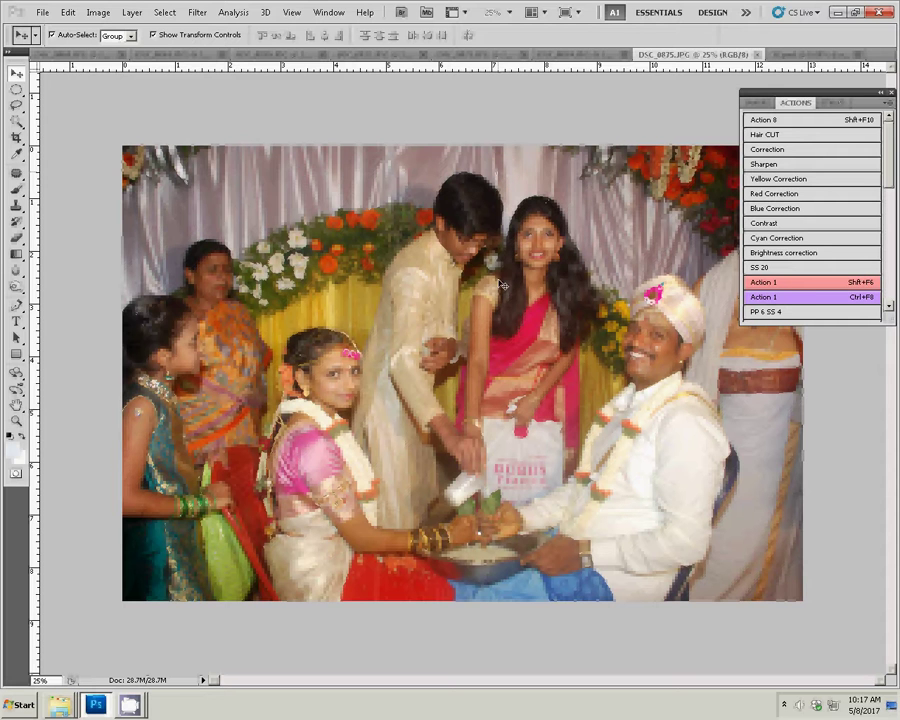
- Resize DSC_0875 to 8 inches wide and close it without saving
{"action": "key", "text": "ctrl+alt+i"}
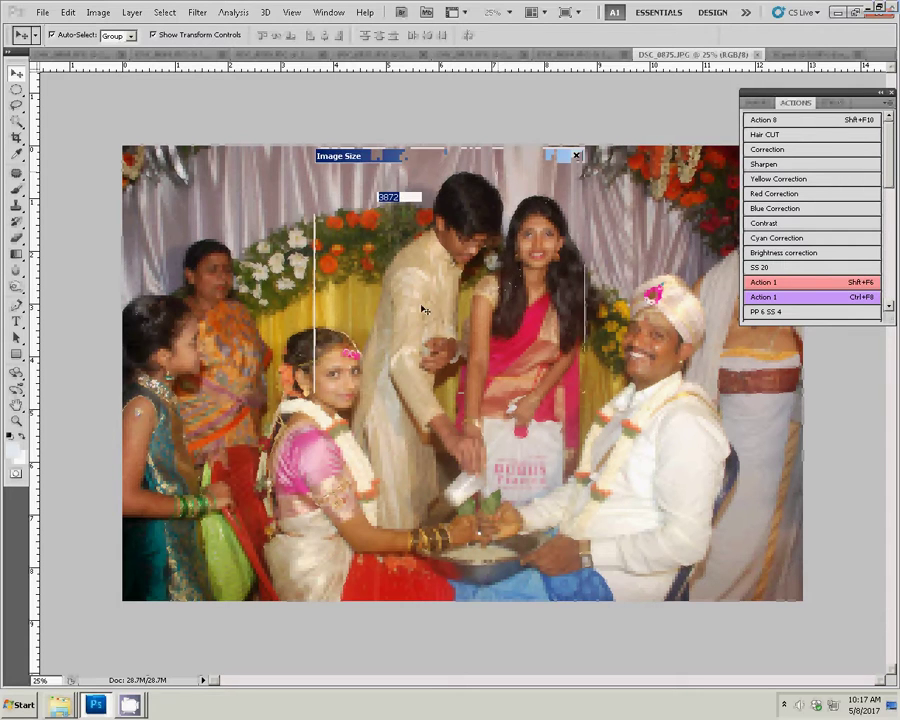
{"action": "double_click", "coordinate": [395, 267]}
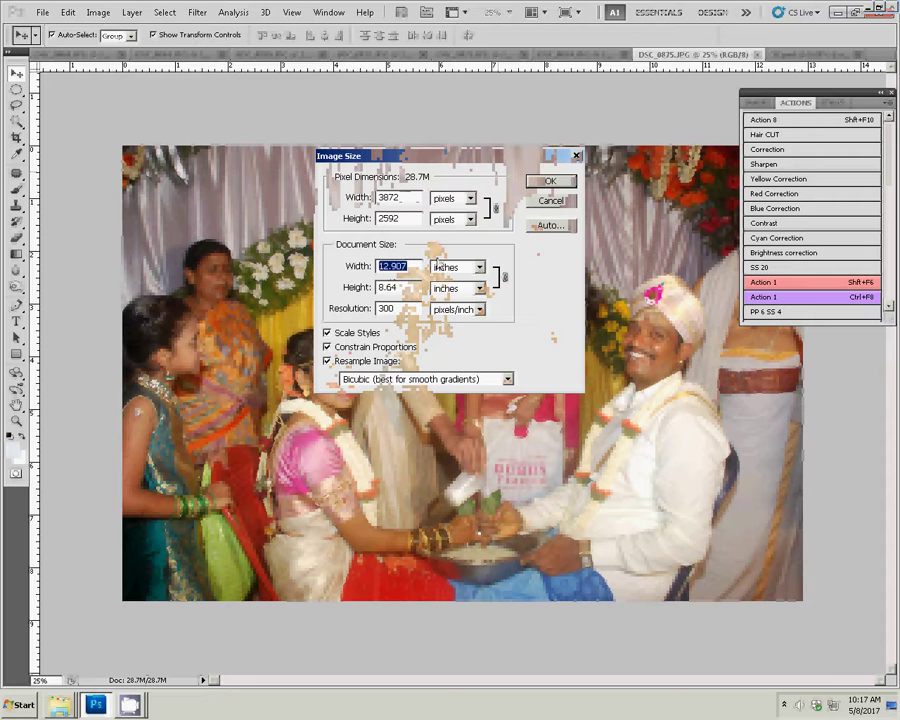
{"action": "type", "text": "8"}
{"action": "left_click", "coordinate": [549, 181]}
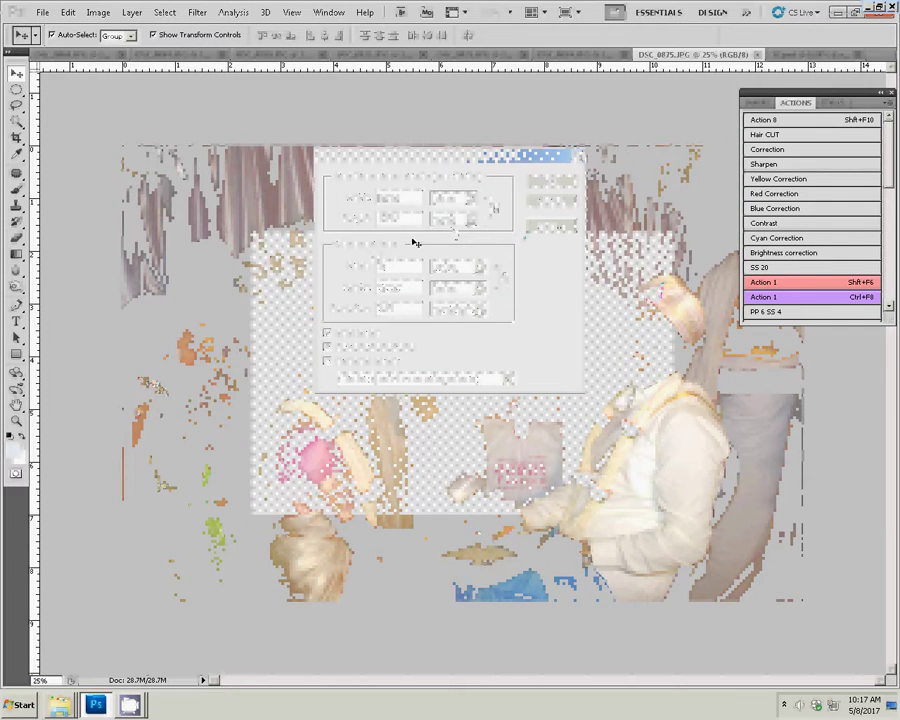
{"action": "left_click", "coordinate": [759, 55]}
{"action": "left_click", "coordinate": [450, 264]}
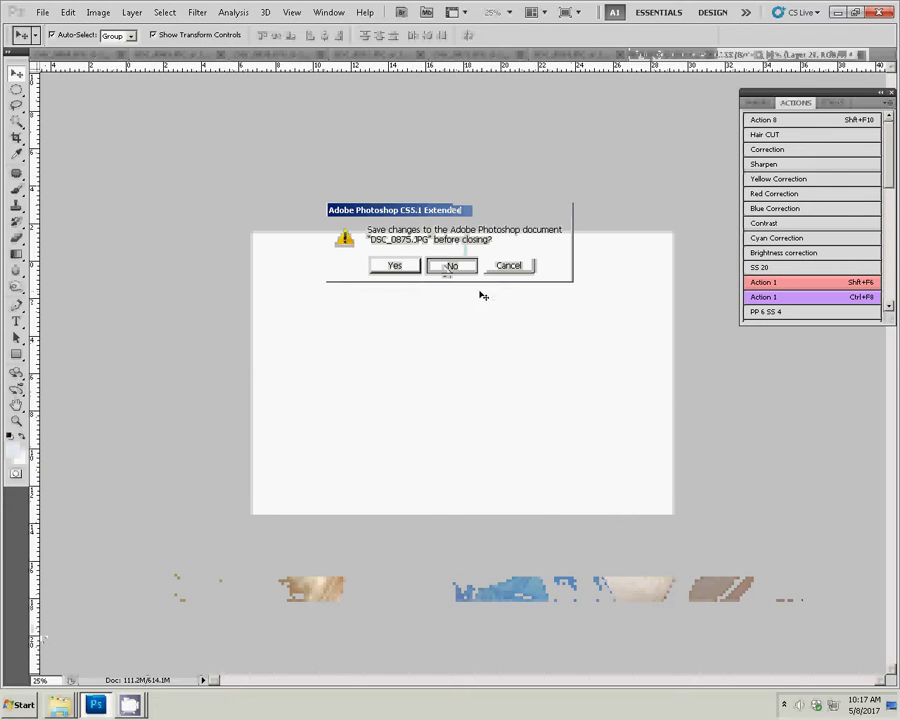
- Place the DSC_0875 photo in the top-right slot above the couple's portrait
{"action": "left_click", "coordinate": [525, 330]}
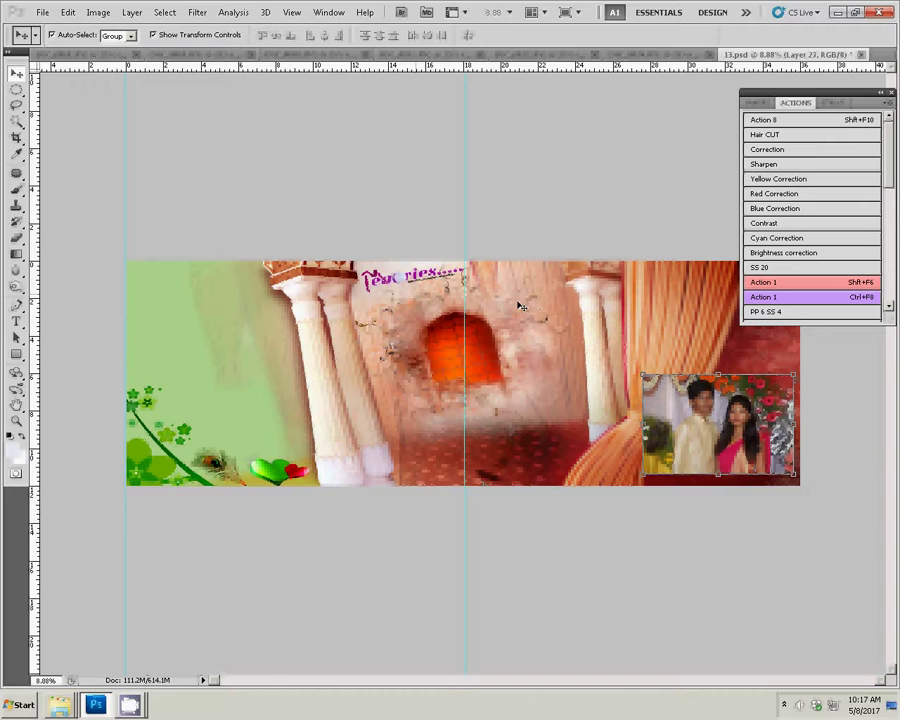
{"action": "key", "text": "ctrl+["}
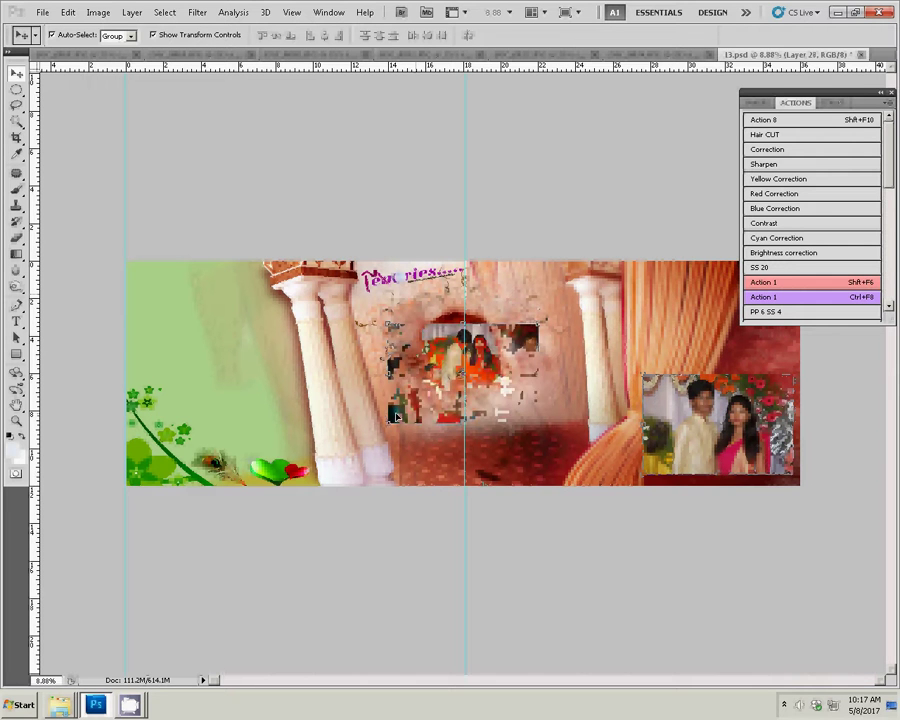
{"action": "mouse_move", "coordinate": [396, 417]}
{"action": "left_mouse_down"}
{"action": "mouse_move", "coordinate": [612, 381]}
{"action": "mouse_move", "coordinate": [650, 351]}
{"action": "left_mouse_up"}
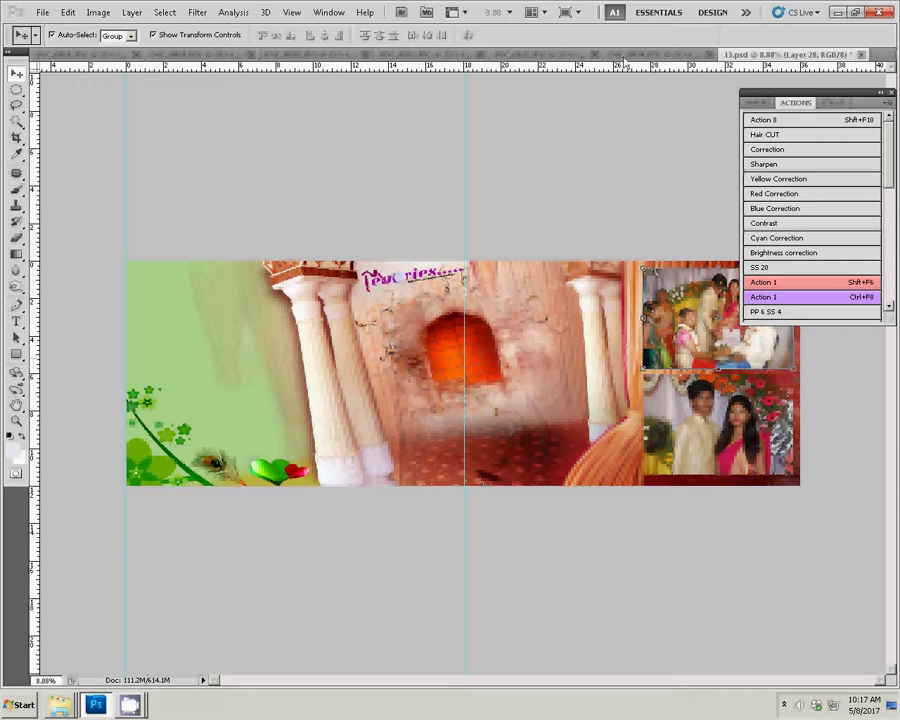
{"action": "key", "text": "ctrl+Tab"}
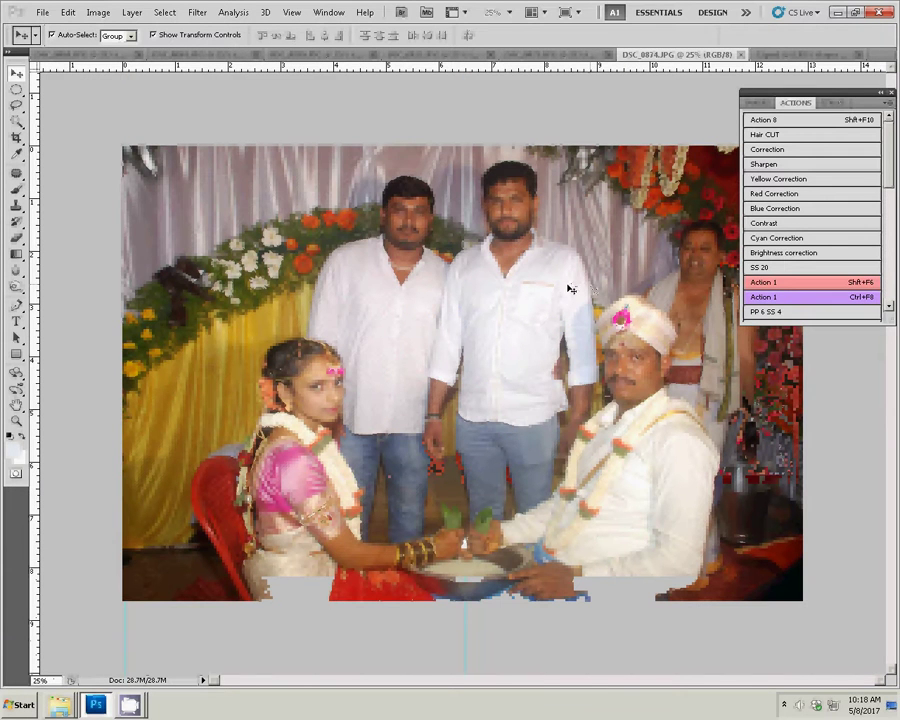
- Resize DSC_0874 to an 8-inch document width
{"action": "key", "text": "ctrl+alt+i"}
{"action": "left_click", "coordinate": [353, 267]}
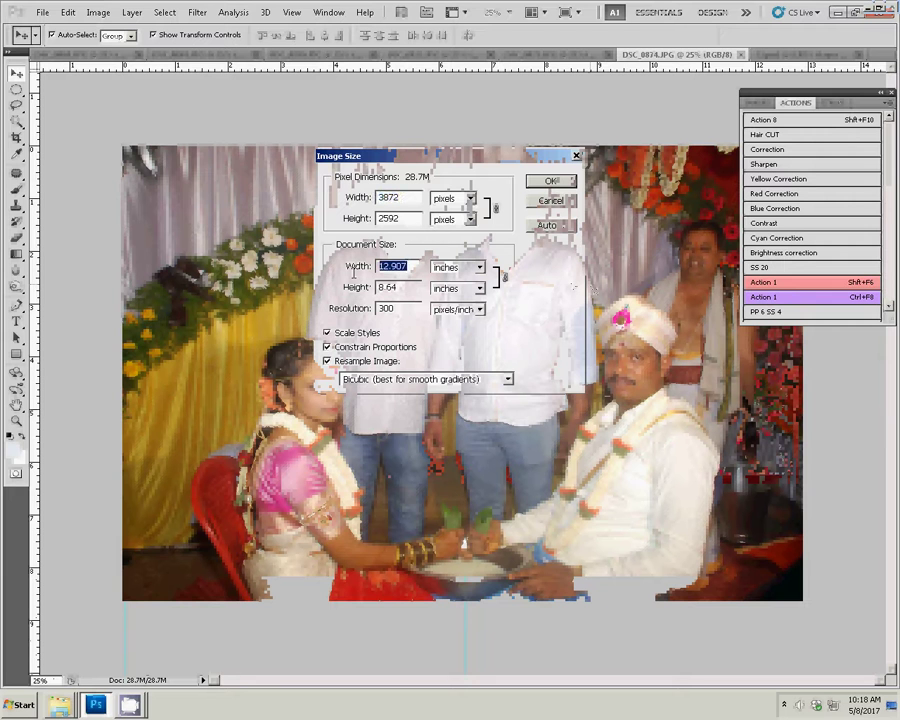
{"action": "type", "text": "8"}
{"action": "key", "text": "Return"}
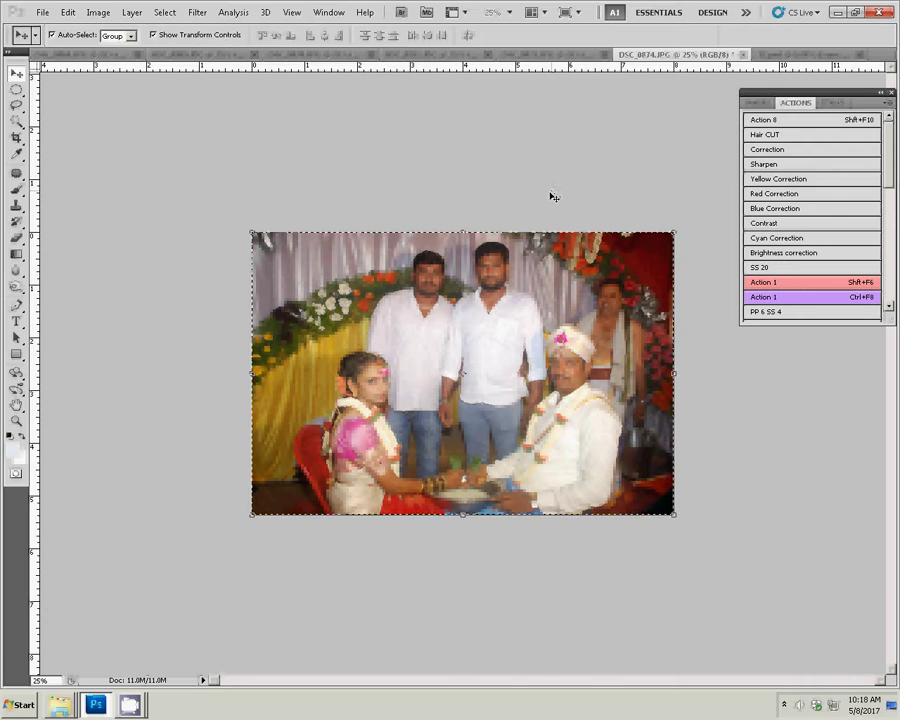
- Cut all of DSC_0874, close it unsaved, and paste it into 13.psd as Layer 29
{"action": "left_click", "coordinate": [164, 12]}
{"action": "left_click", "coordinate": [120, 26]}
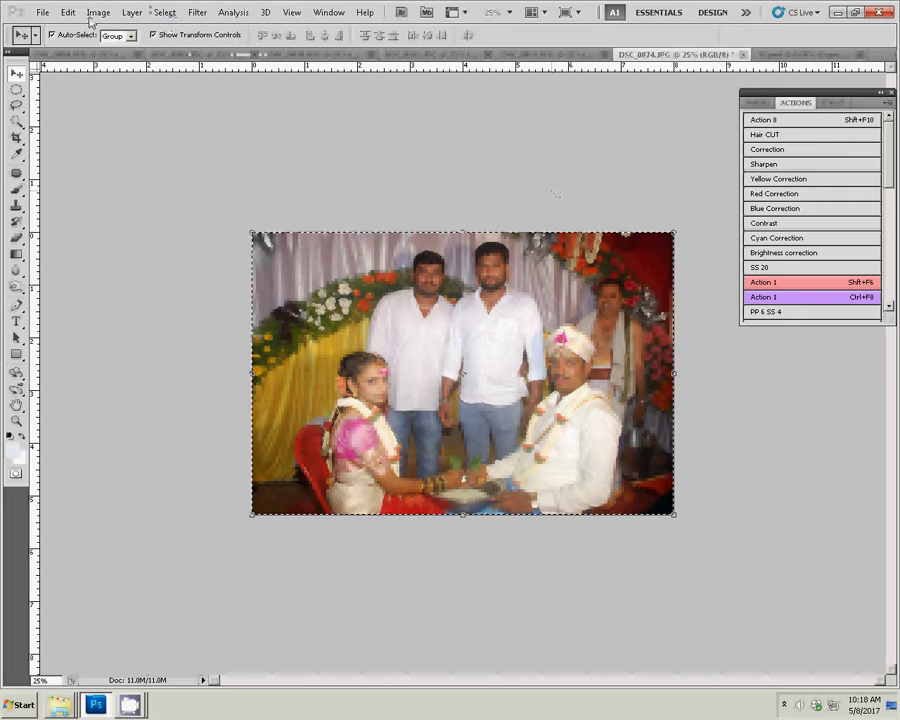
{"action": "left_click", "coordinate": [67, 12]}
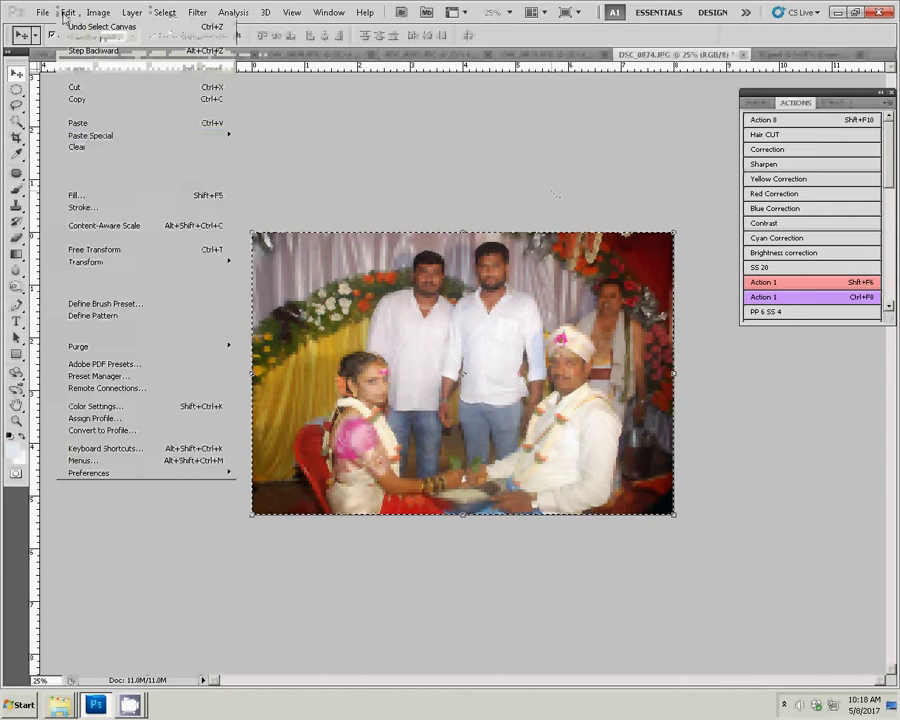
{"action": "left_click", "coordinate": [86, 88]}
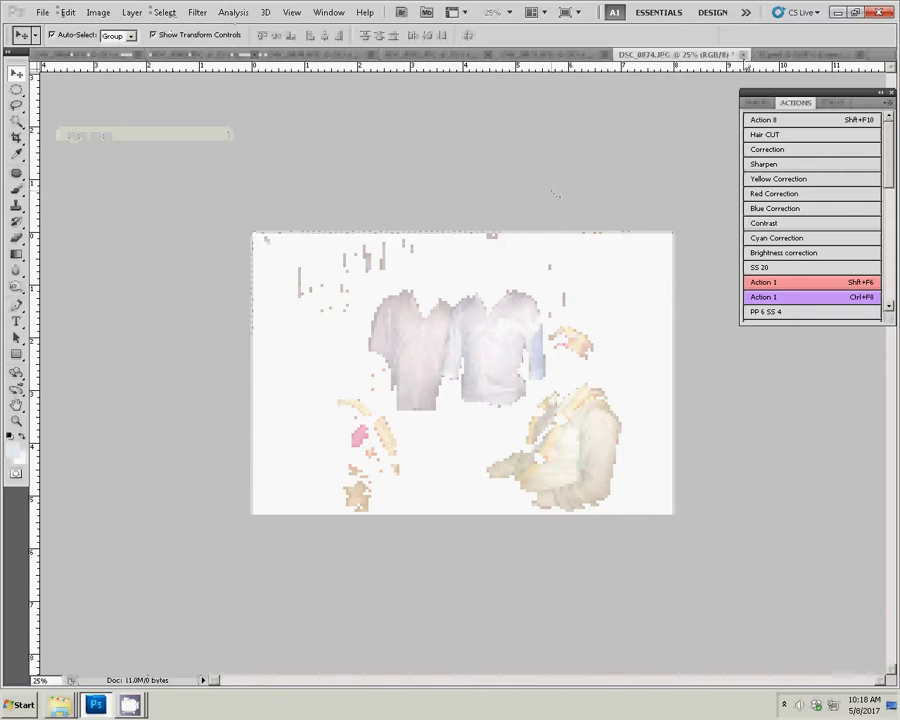
{"action": "left_click", "coordinate": [743, 54]}
{"action": "left_click", "coordinate": [456, 265]}
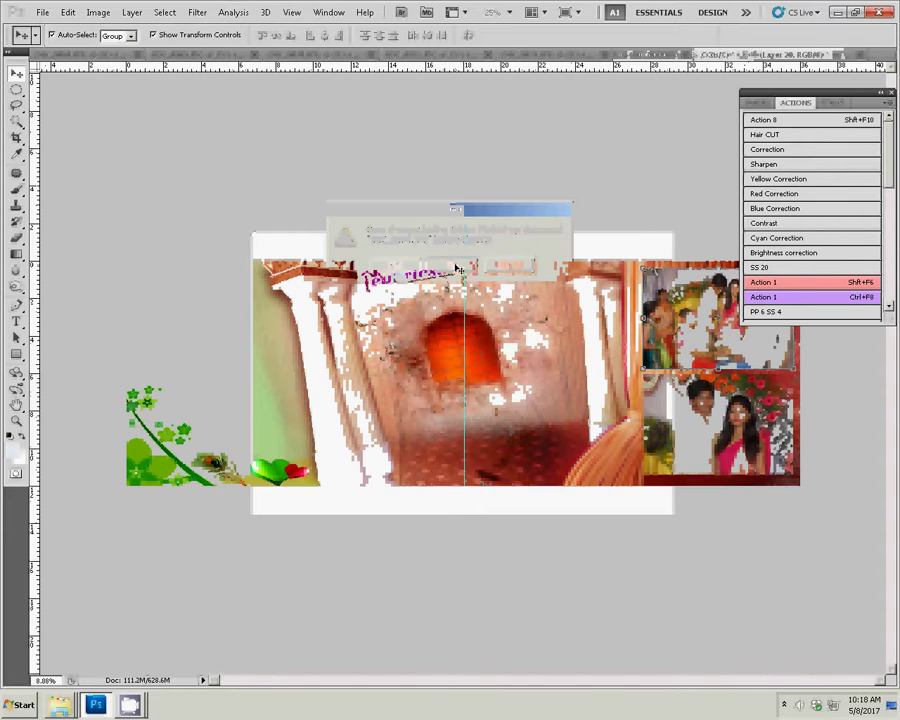
{"action": "left_click", "coordinate": [66, 12]}
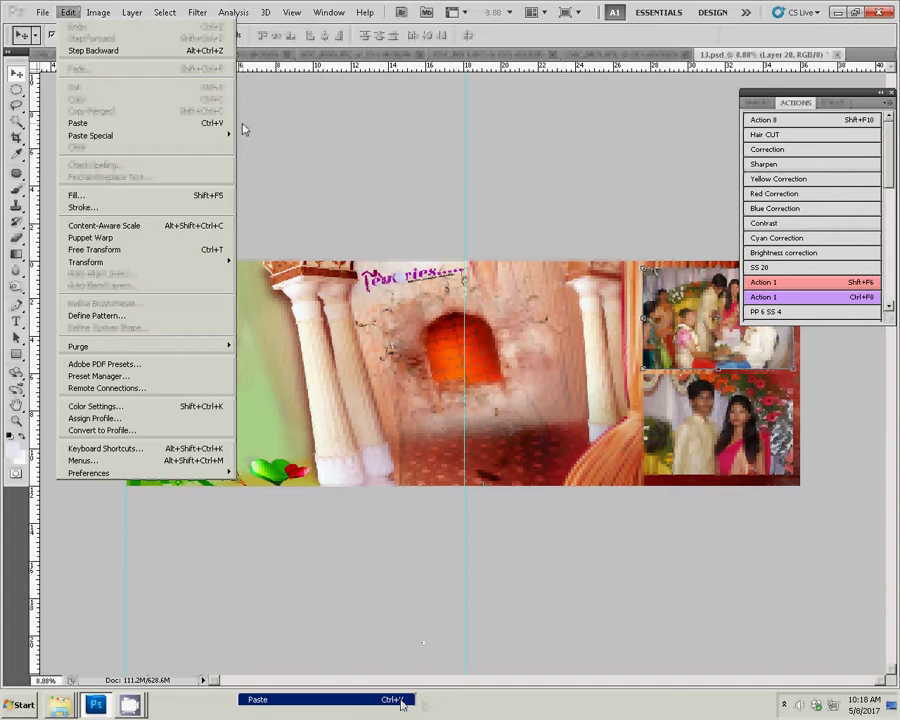
{"action": "left_click", "coordinate": [225, 123]}
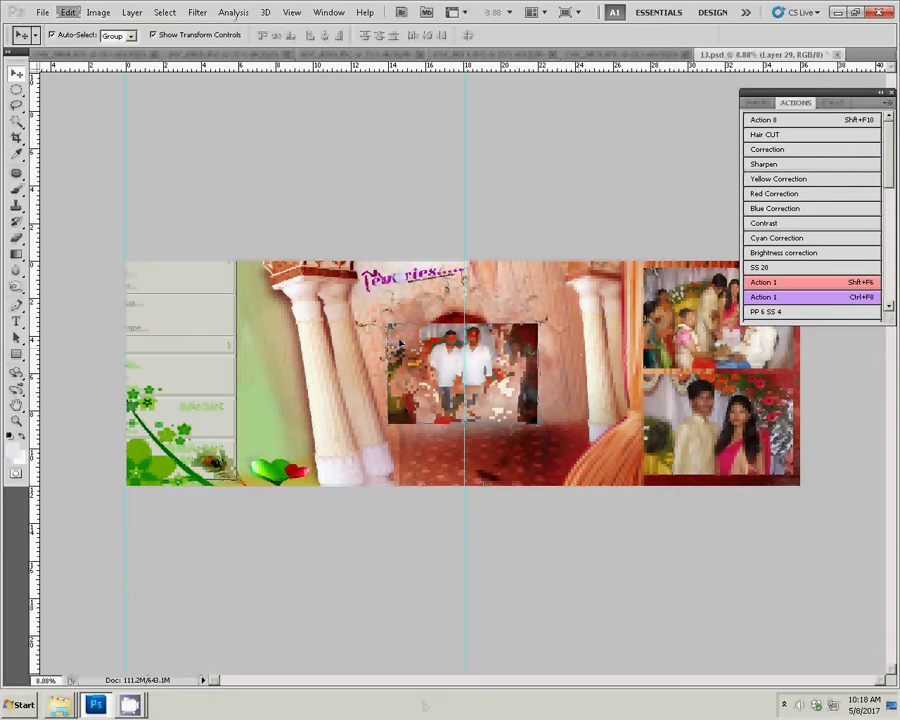
- Move the pasted group photo into the slot left of the couple's portrait
{"action": "left_click_drag", "start_coordinate": [470, 370], "coordinate": [580, 425]}
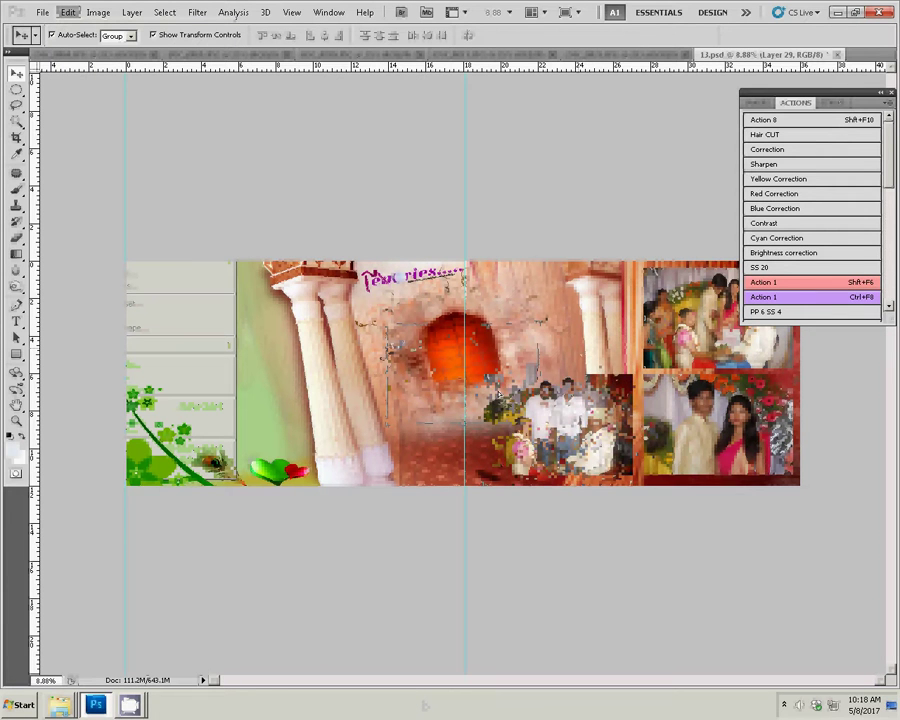
{"action": "left_click", "coordinate": [497, 395]}
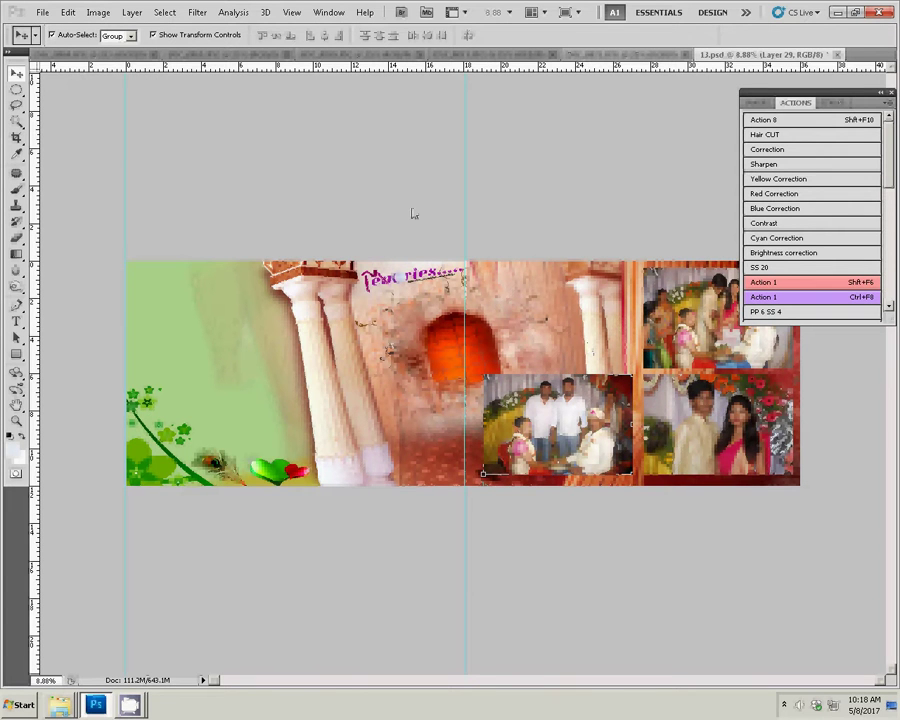
{"action": "key", "text": "ctrl+Tab"}
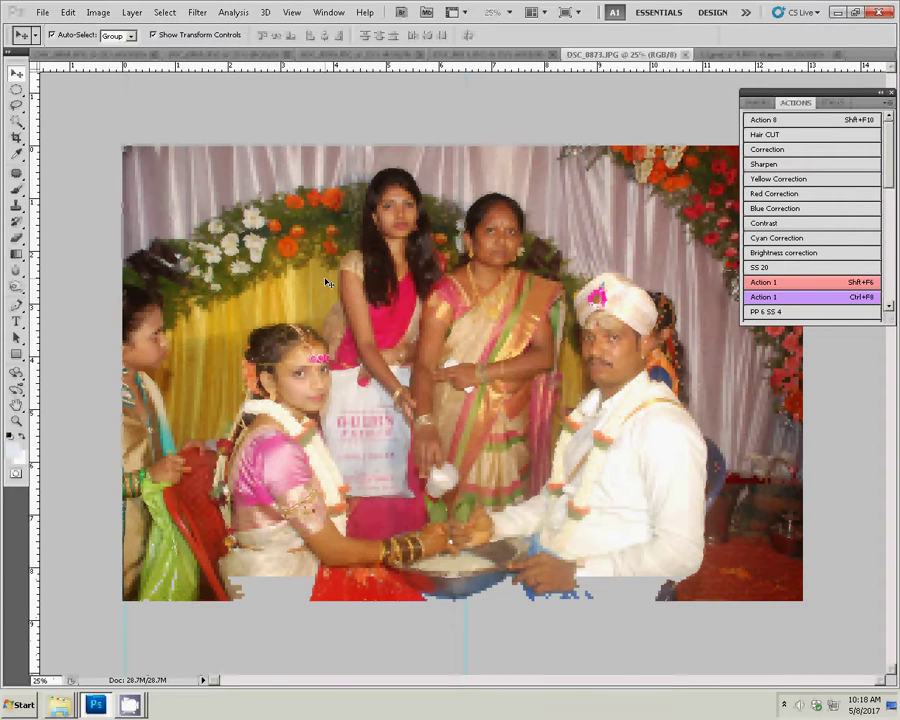
- Resize DSC_0873 to an 8-inch document width via Image Size
{"action": "left_click", "coordinate": [98, 12]}
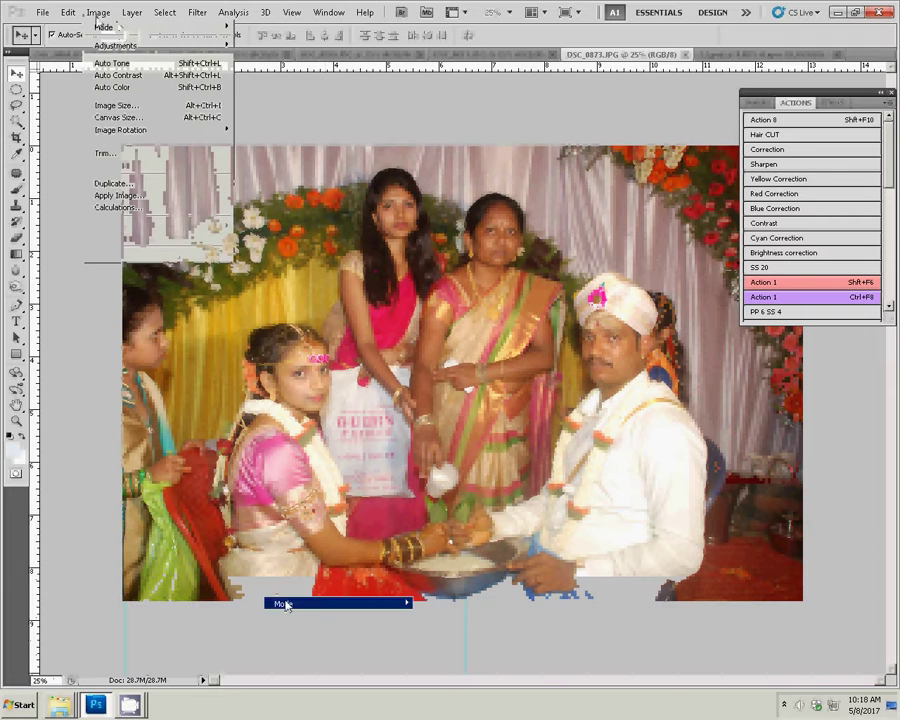
{"action": "left_click", "coordinate": [210, 106]}
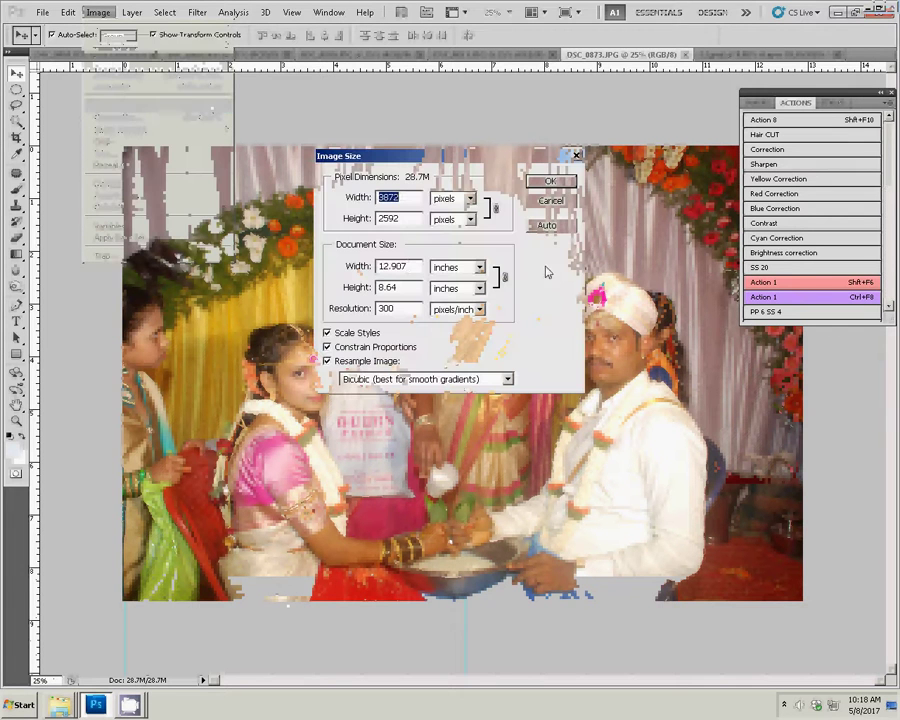
{"action": "key", "text": "Tab"}
{"action": "key", "text": "Tab"}
{"action": "type", "text": "8"}
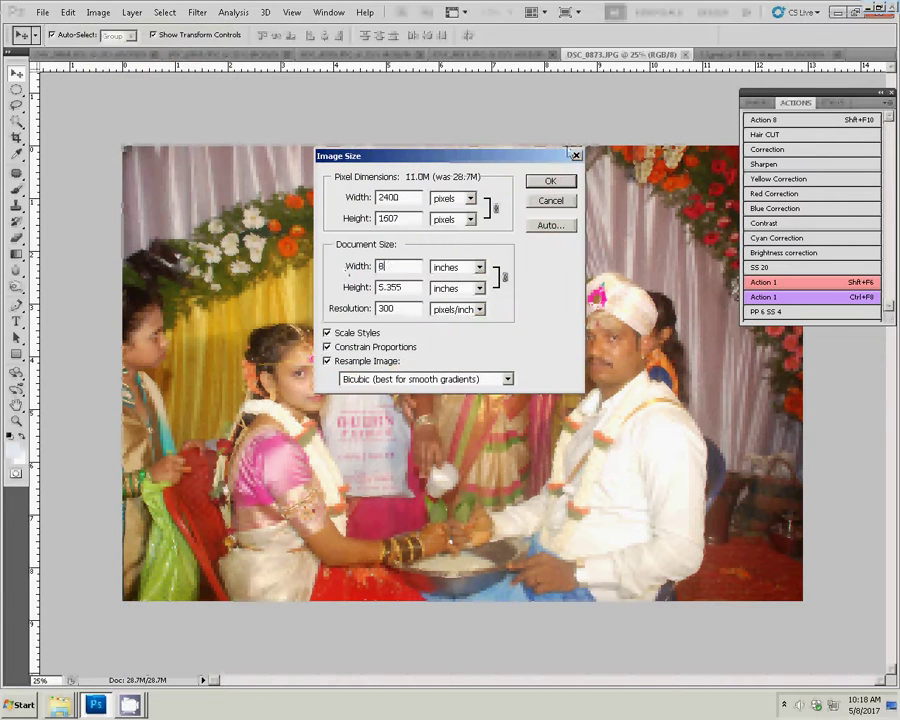
{"action": "left_click", "coordinate": [563, 185]}
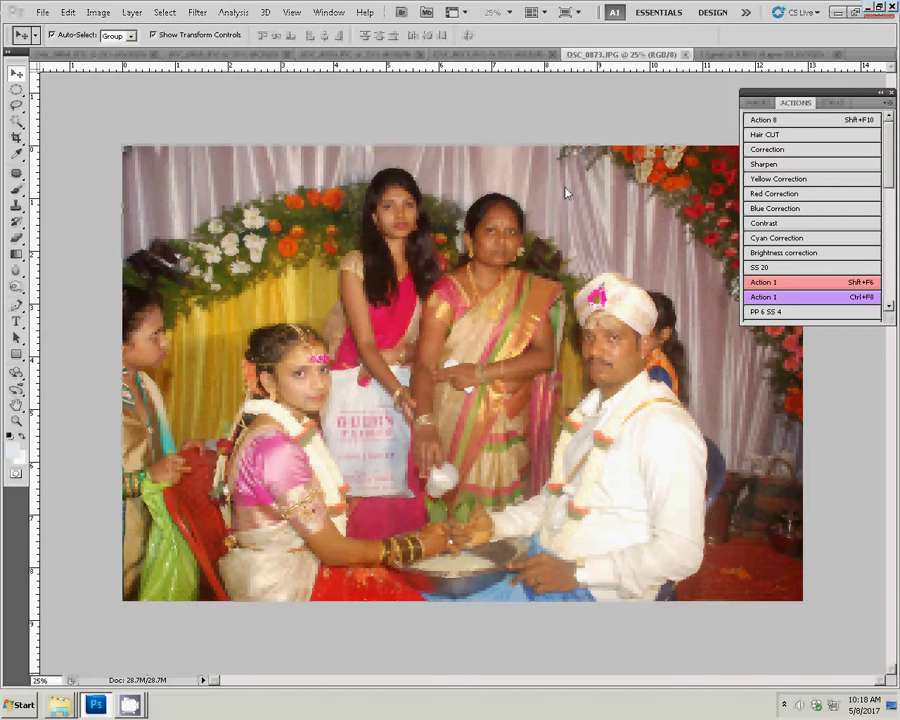
- Cut all of DSC_0873, close it unsaved, and paste it into the album spread
{"action": "key", "text": "ctrl+a"}
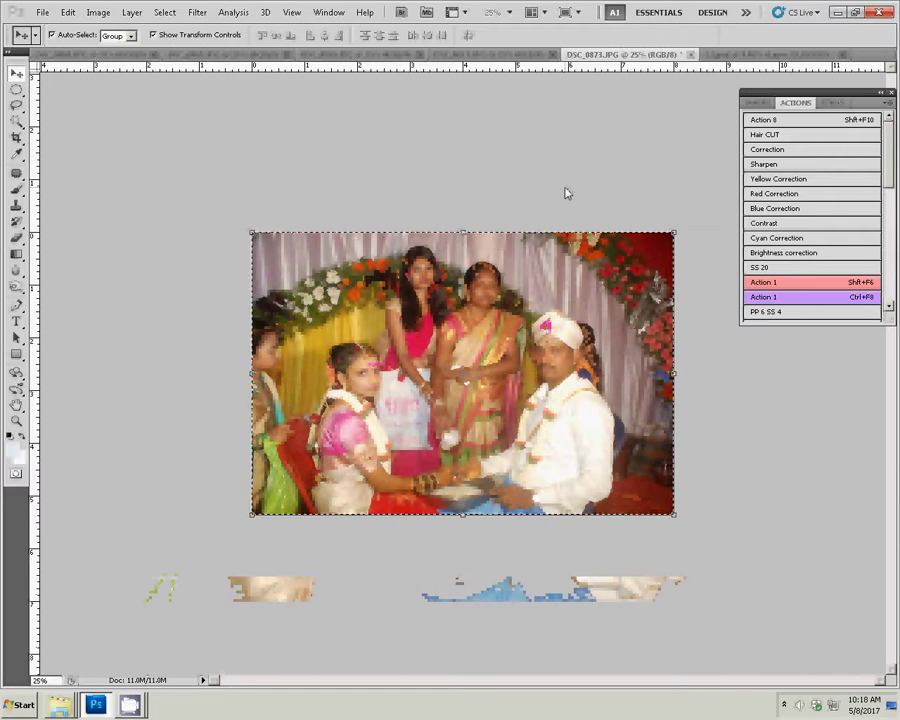
{"action": "key", "text": "BackSpace"}
{"action": "left_click", "coordinate": [691, 54]}
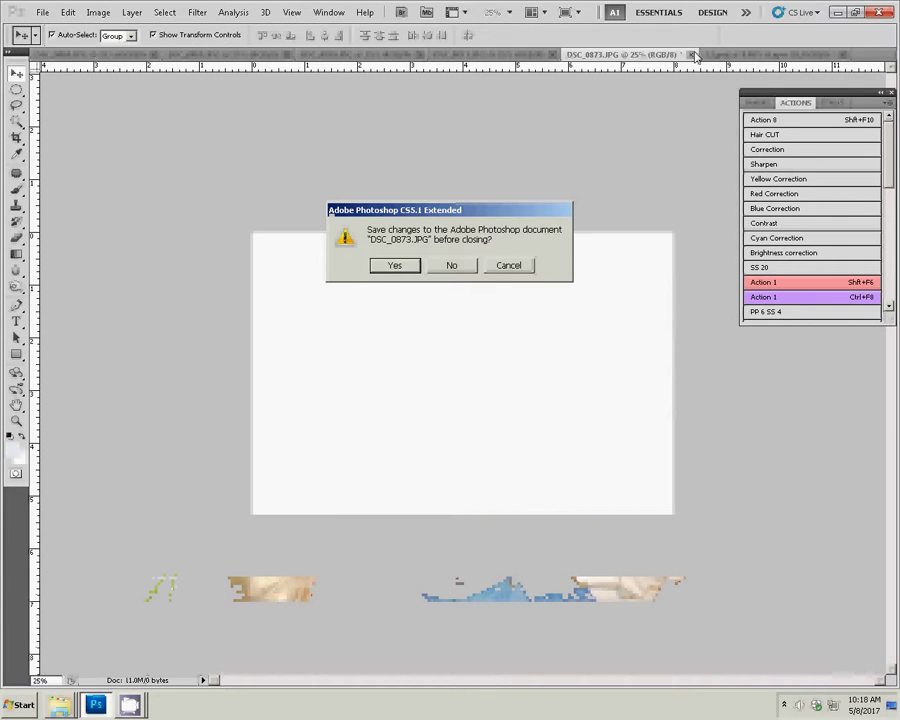
{"action": "left_click", "coordinate": [451, 265]}
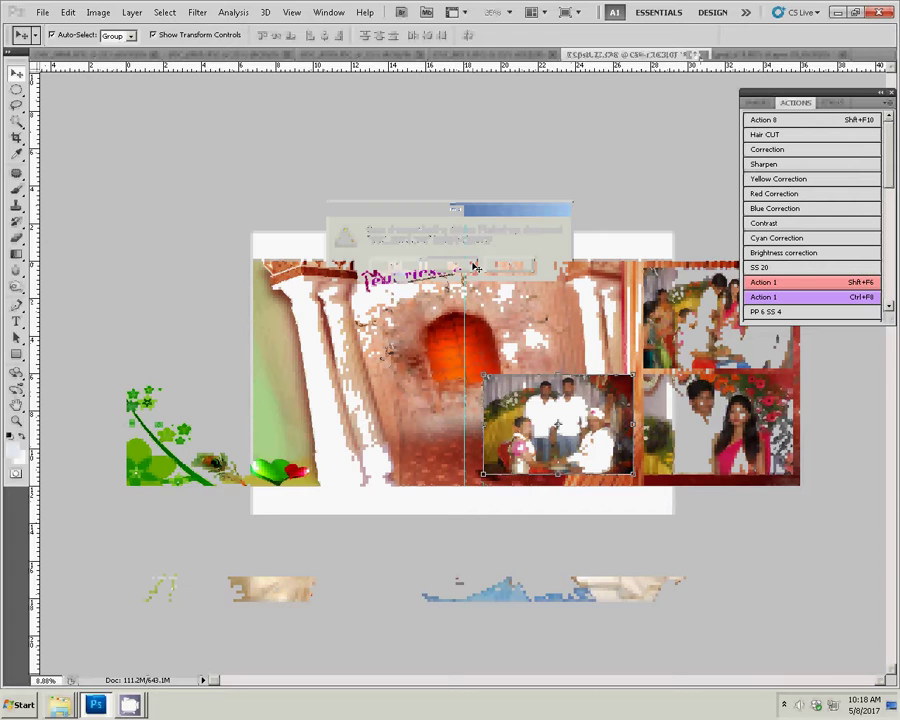
{"action": "left_click", "coordinate": [67, 12]}
{"action": "left_click", "coordinate": [80, 123]}
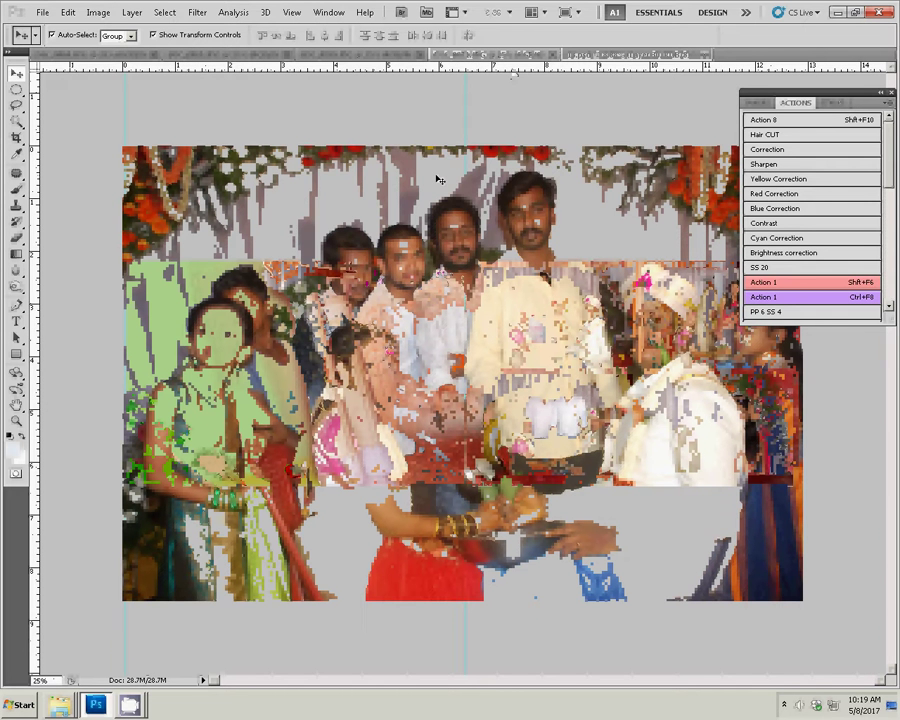
- Resize DSC_0871 to 8 inches wide, cut the image, and close it without saving
{"action": "key", "text": "Tab"}
{"action": "key", "text": "Tab"}
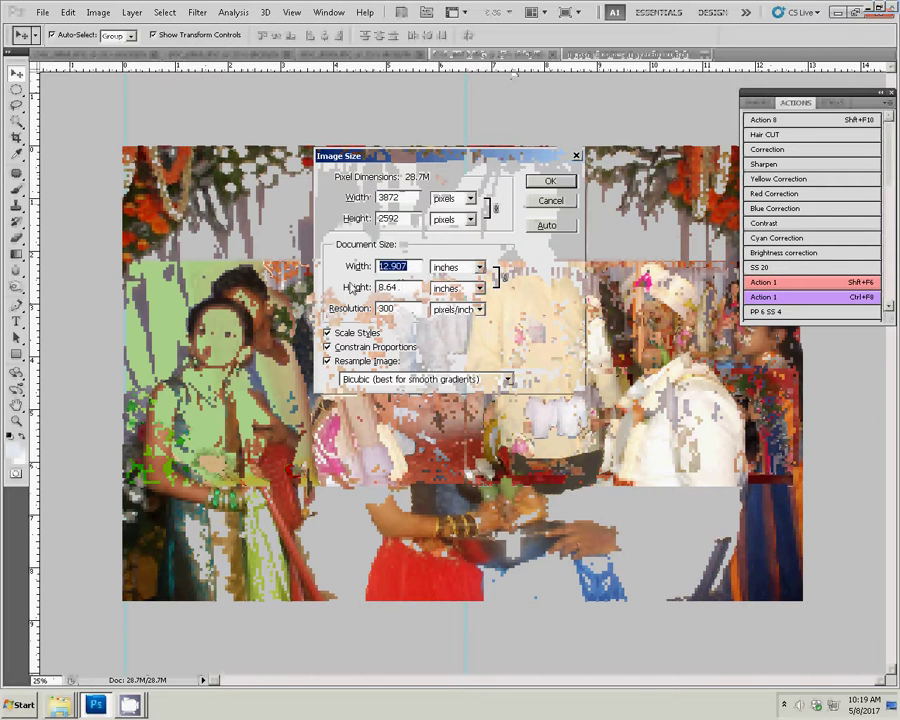
{"action": "type", "text": "8"}
{"action": "left_click", "coordinate": [546, 199]}
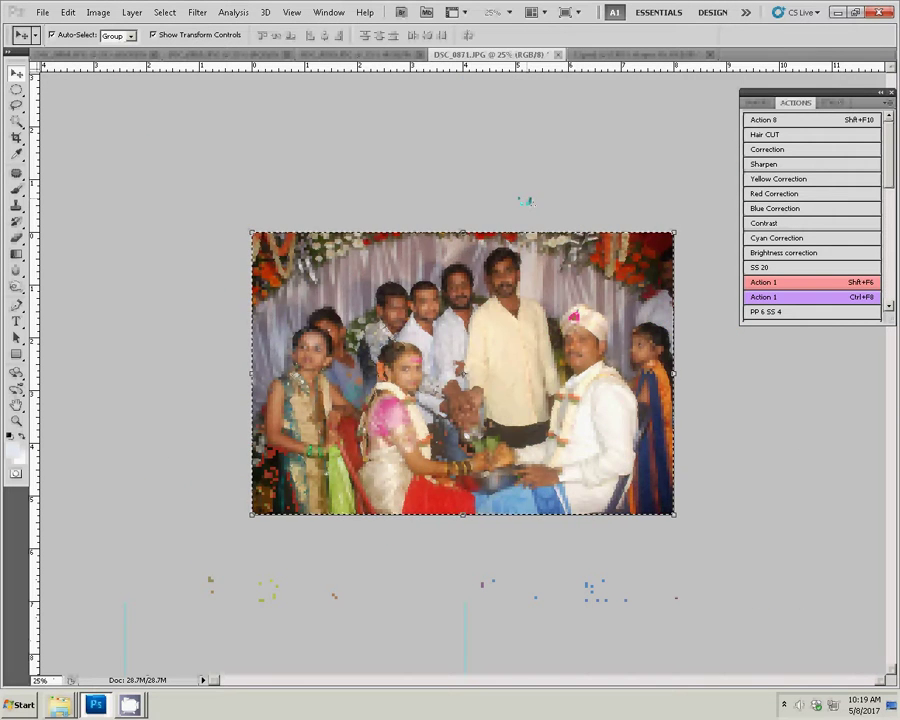
{"action": "key", "text": "Delete"}
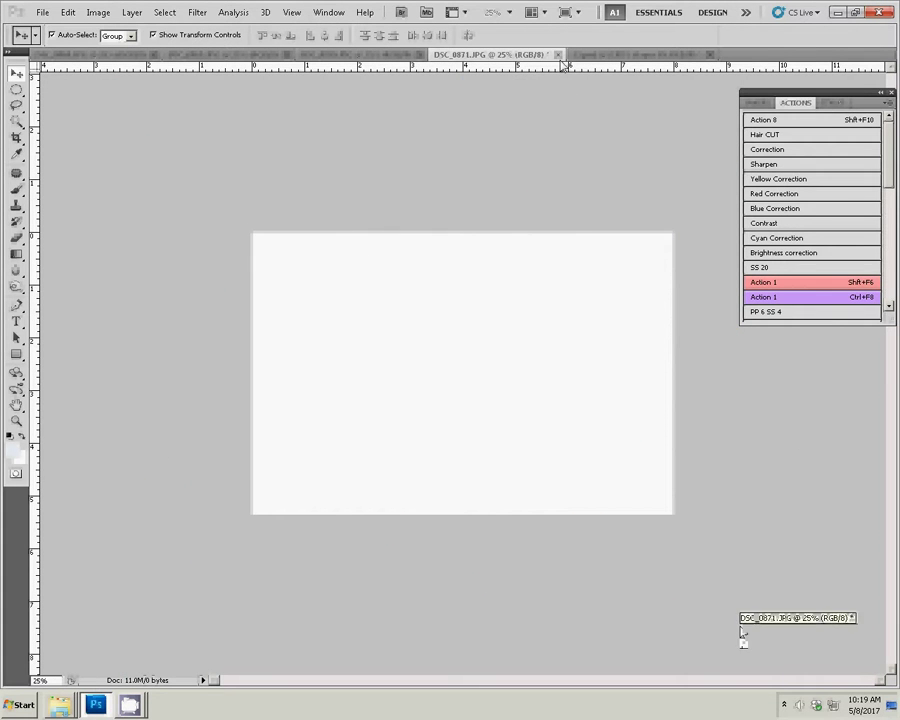
{"action": "left_click", "coordinate": [559, 54]}
{"action": "left_click", "coordinate": [452, 265]}
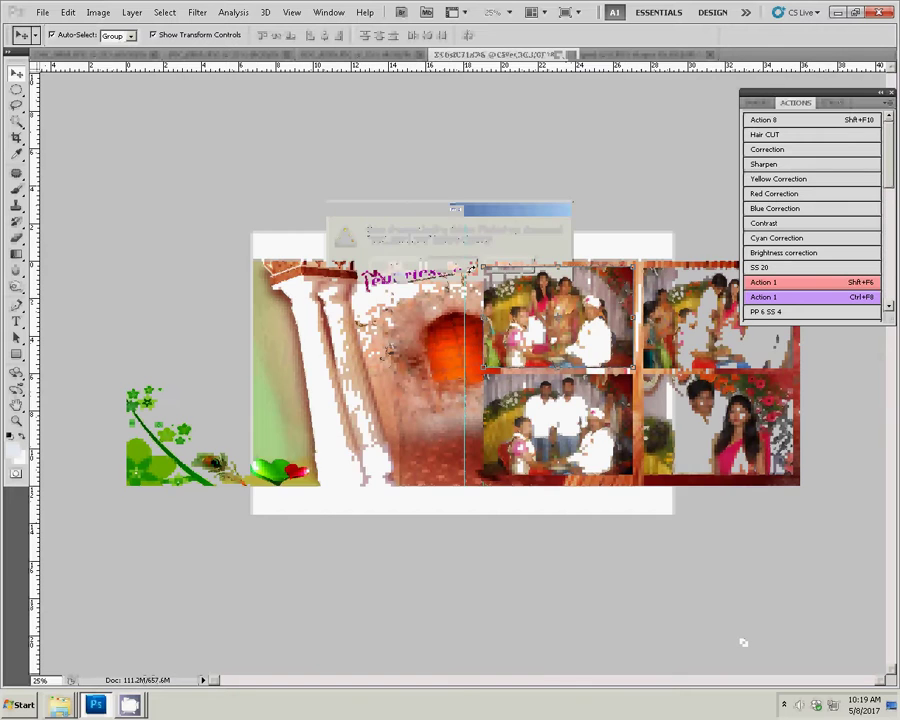
- Place the DSC_0871 group photo on the album's left page near the fold
{"action": "left_click_drag", "start_coordinate": [502, 272], "coordinate": [383, 333]}
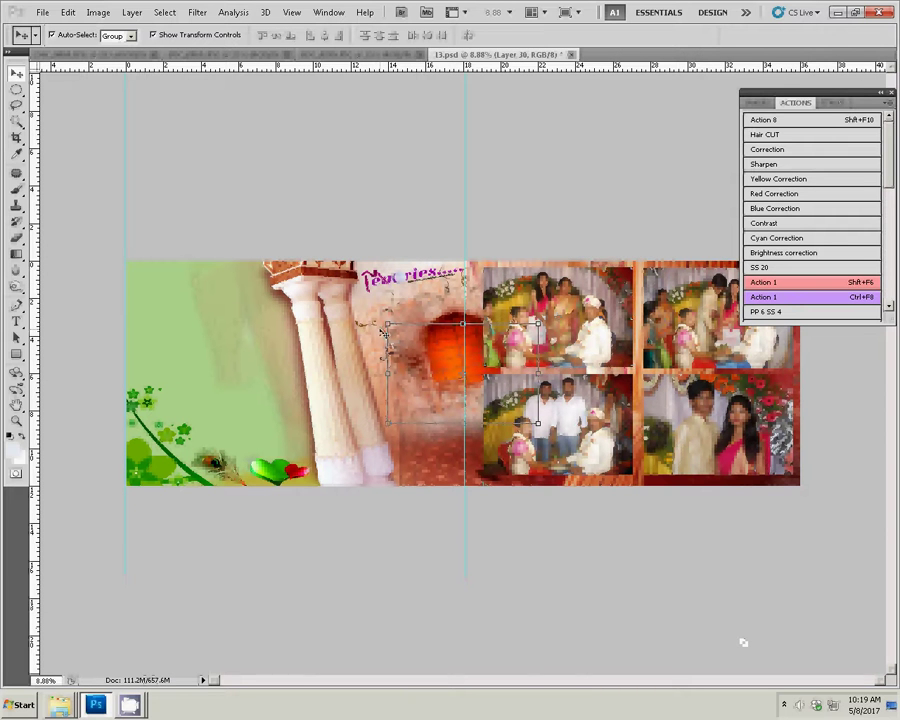
{"action": "left_click", "coordinate": [479, 354]}
{"action": "left_click_drag", "start_coordinate": [479, 354], "coordinate": [360, 388]}
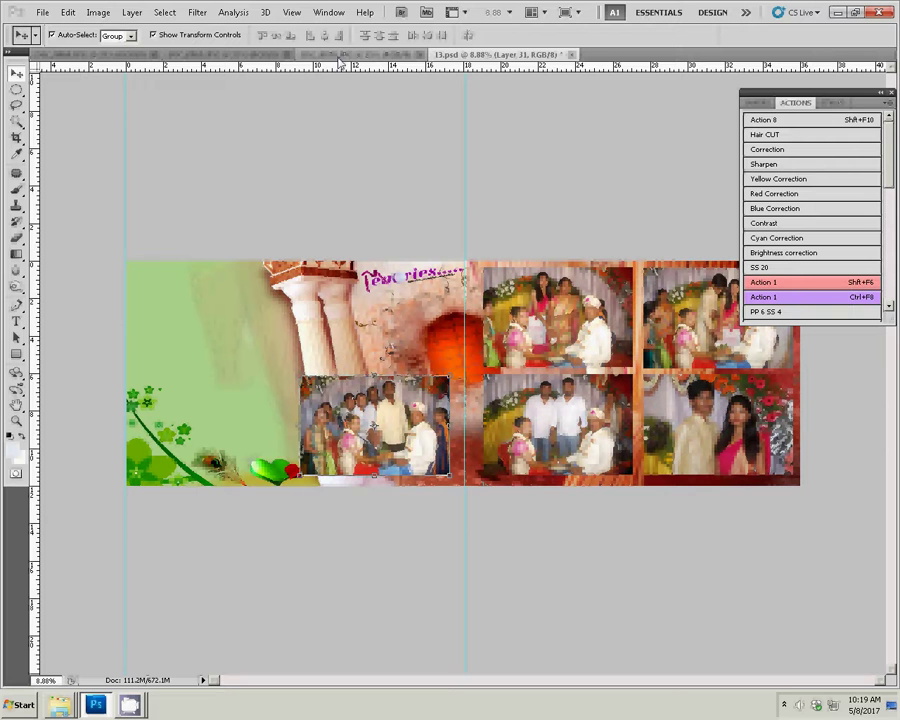
- Resize the DSC_0870 photo to 8 inches wide
{"action": "key", "text": "ctrl+Tab"}
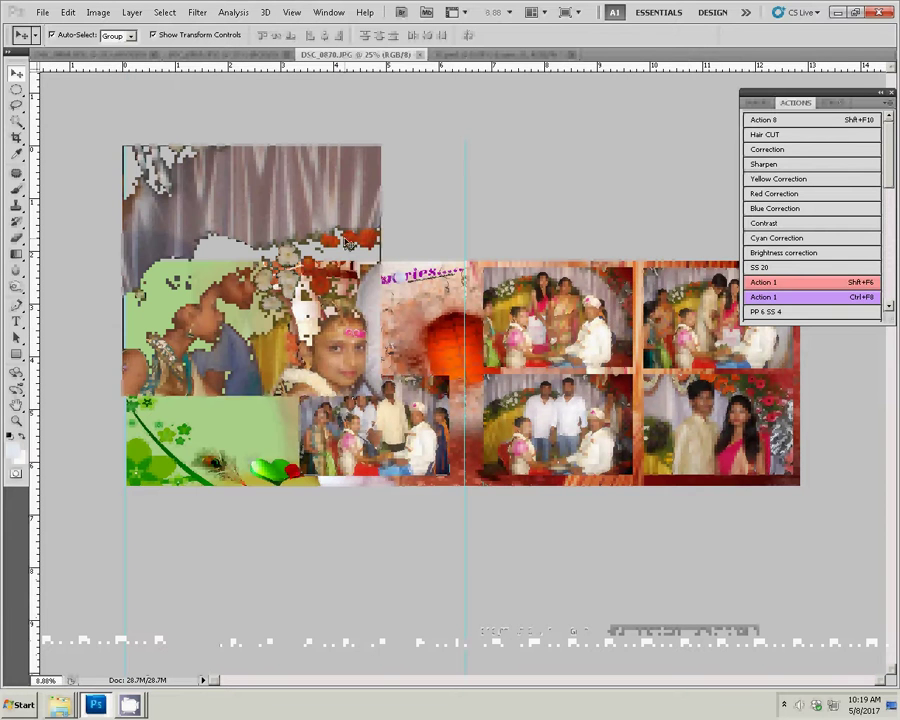
{"action": "key", "text": "alt+ctrl+i"}
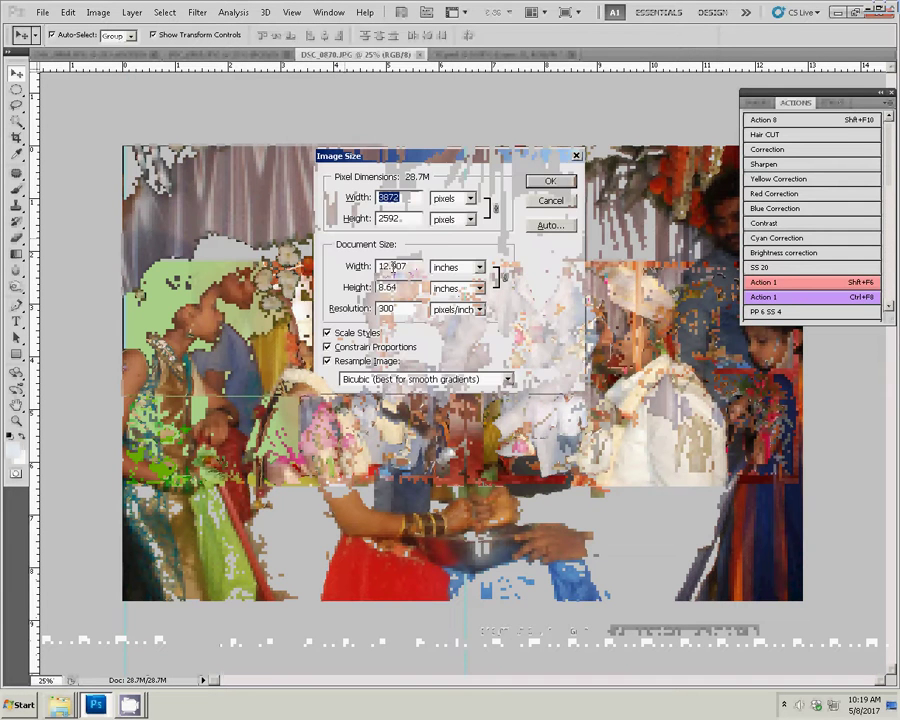
{"action": "key", "text": "Tab"}
{"action": "key", "text": "Tab"}
{"action": "type", "text": "8"}
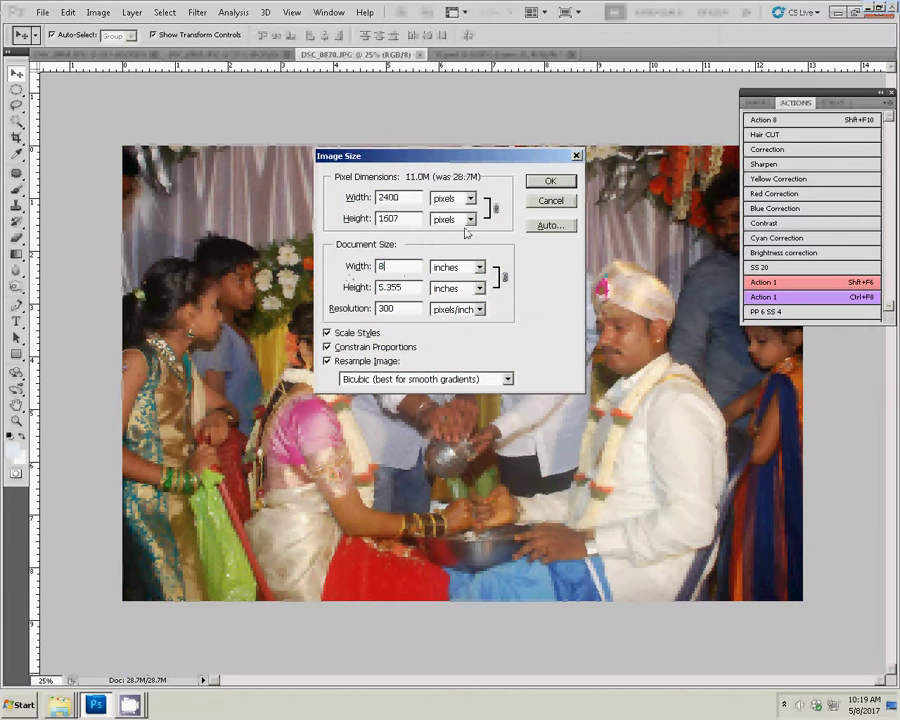
{"action": "left_click", "coordinate": [549, 180]}
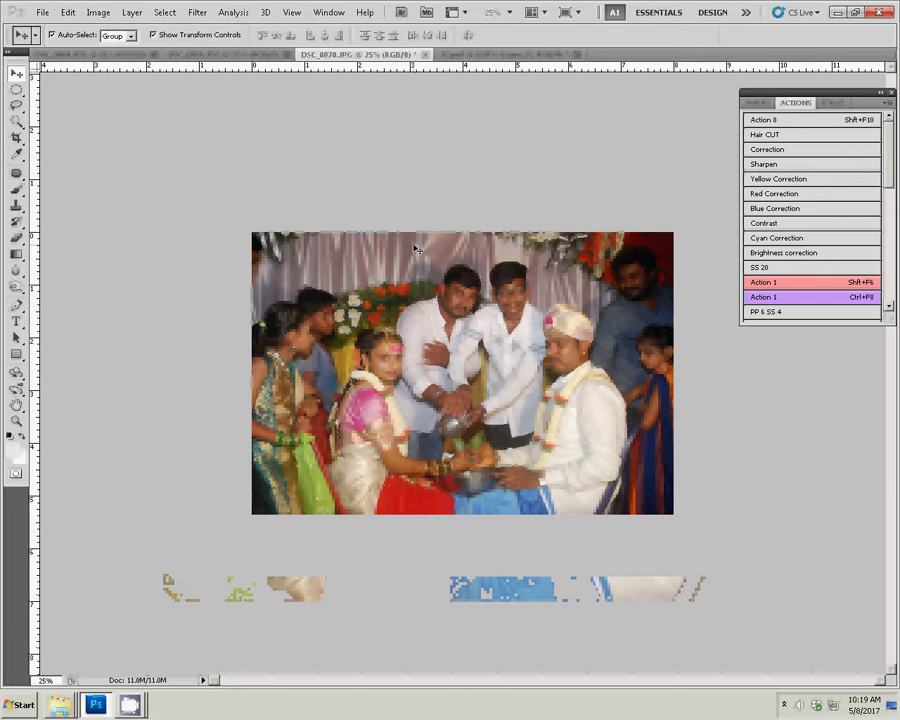
- Copy the whole DSC_0870 photo and close it without saving
{"action": "key", "text": "ctrl+a"}
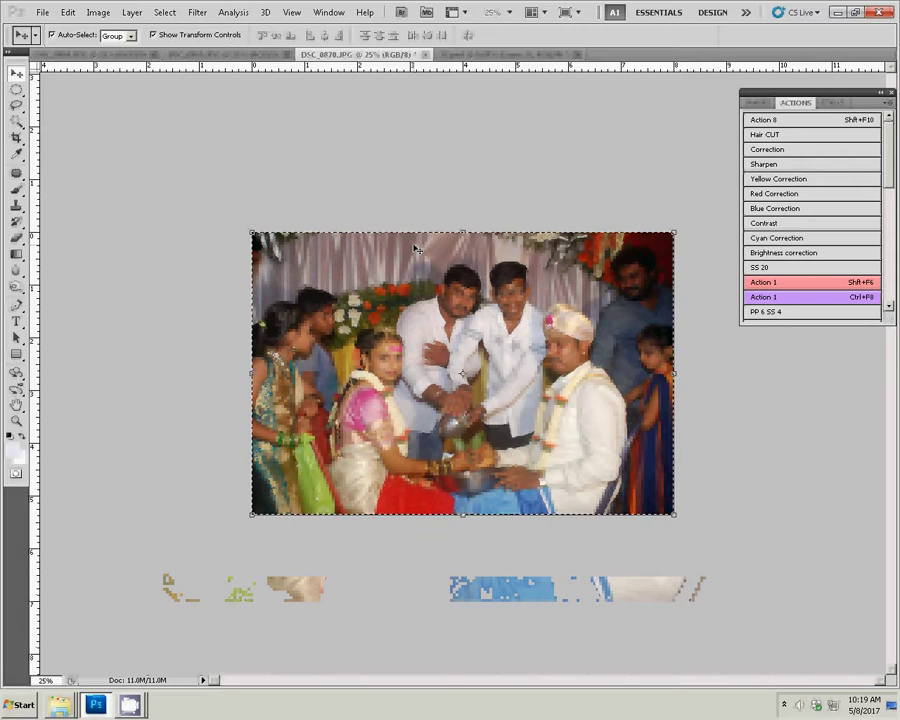
{"action": "key", "text": "Delete"}
{"action": "left_click", "coordinate": [425, 54]}
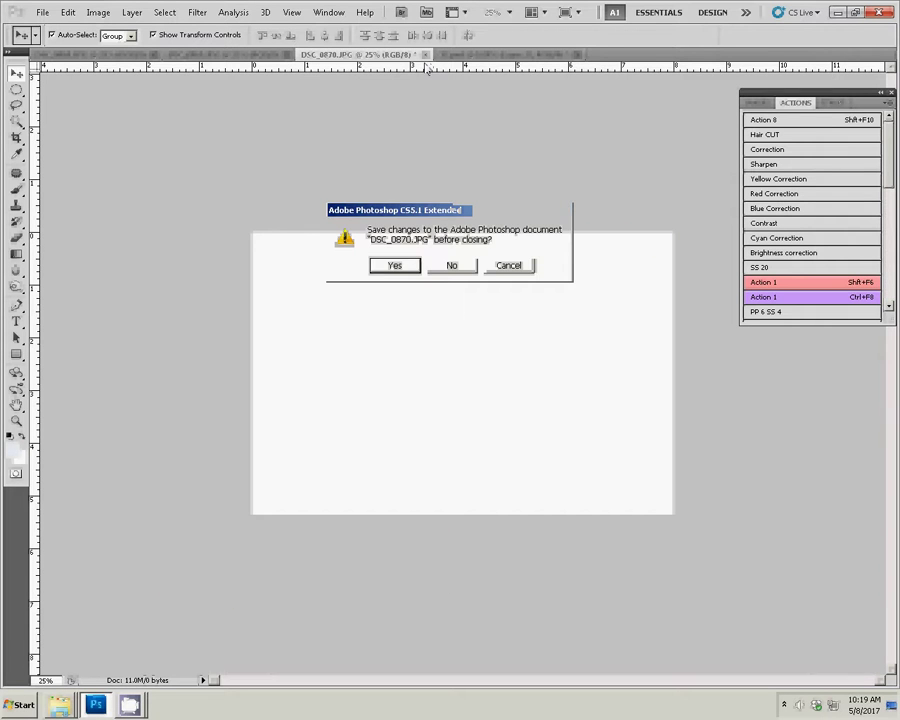
{"action": "left_click", "coordinate": [452, 265]}
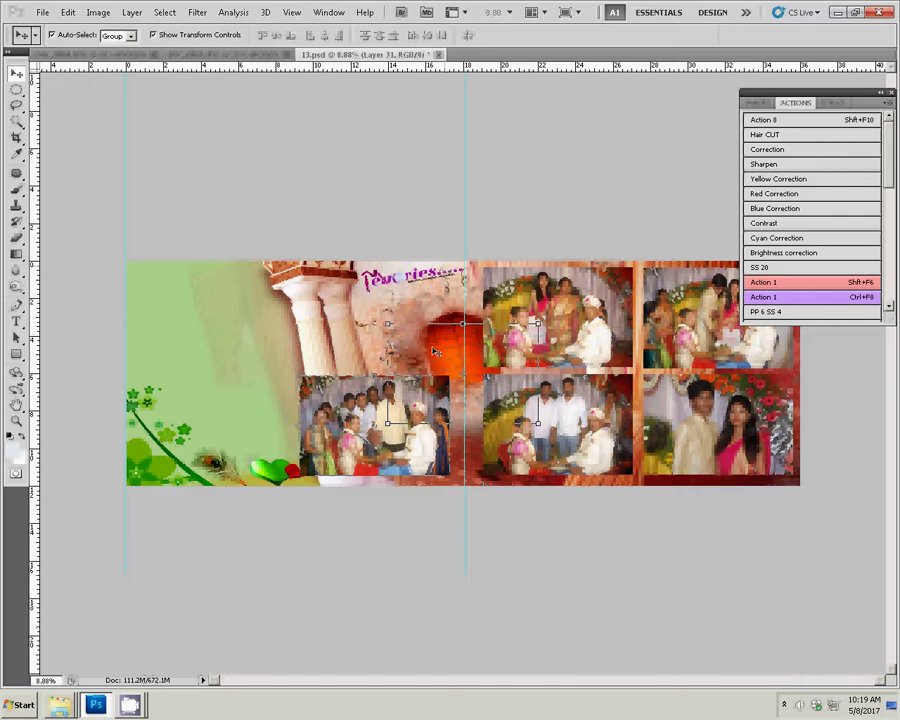
- Paste DSC_0870 into 13.psd's upper frame beside the pillars and clip it there
{"action": "key", "text": "ctrl+v"}
{"action": "left_click_drag", "start_coordinate": [437, 345], "coordinate": [347, 288]}
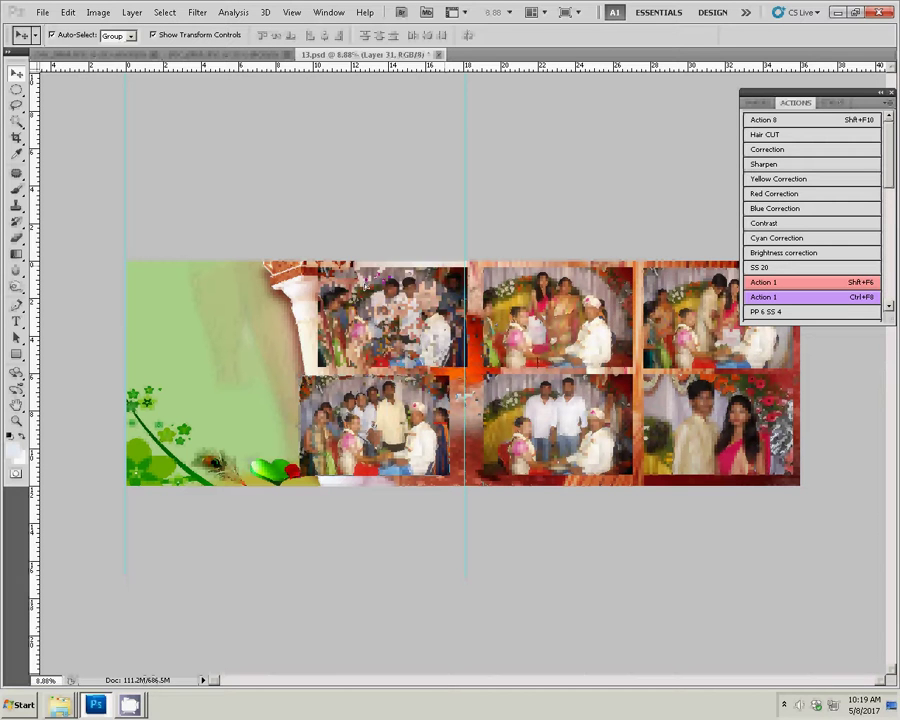
{"action": "key", "text": "ctrl+v"}
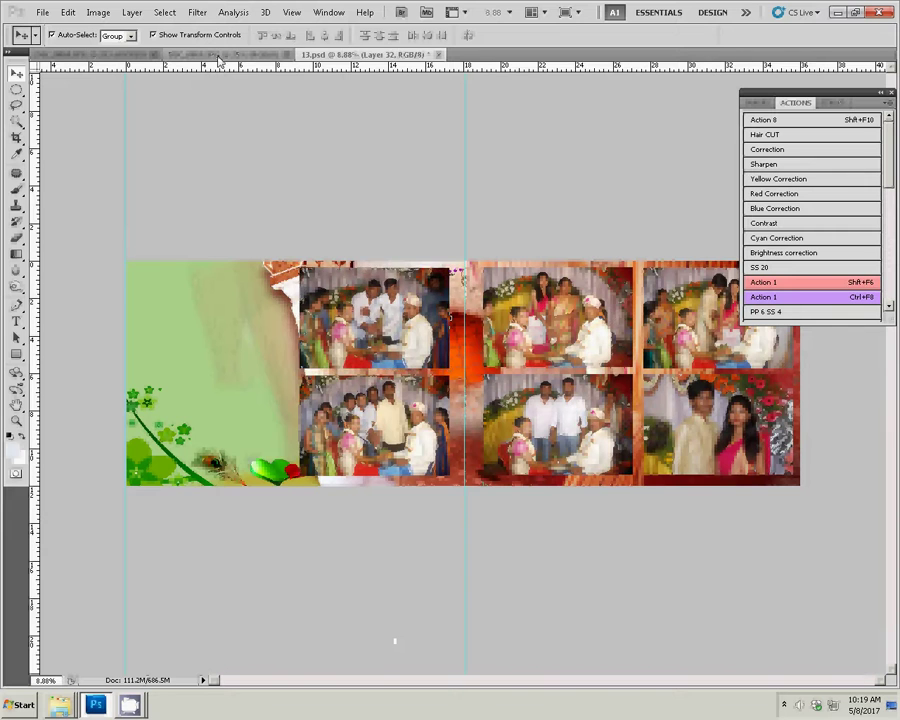
{"action": "key", "text": "ctrl+Tab"}
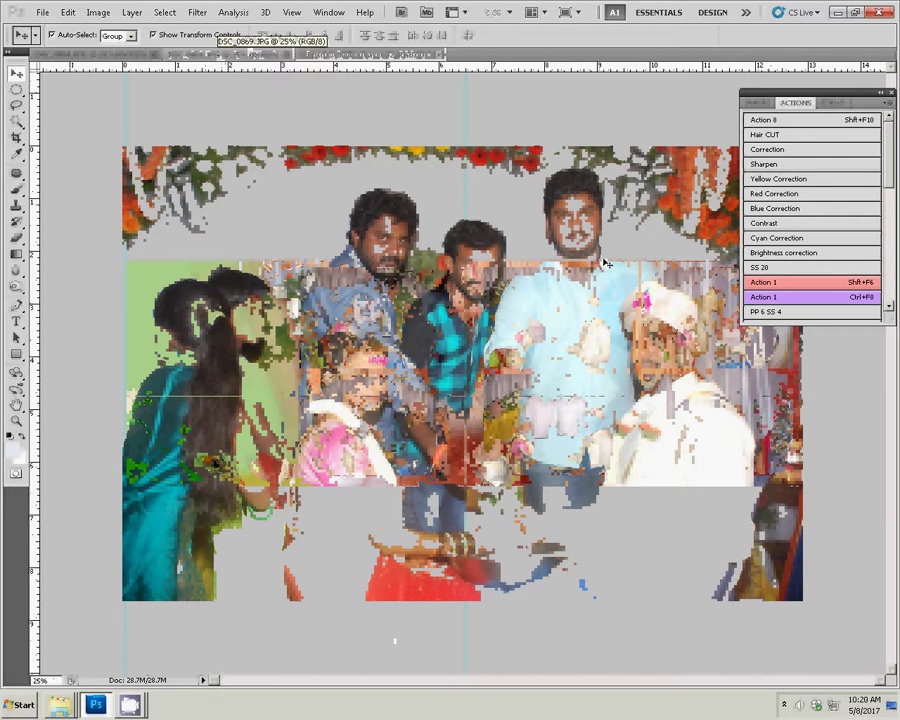
- Resize DSC_0869 to 8 inches wide, copy it, and close it without saving
{"action": "key", "text": "ctrl+alt+i"}
{"action": "key", "text": "Tab"}
{"action": "key", "text": "Tab"}
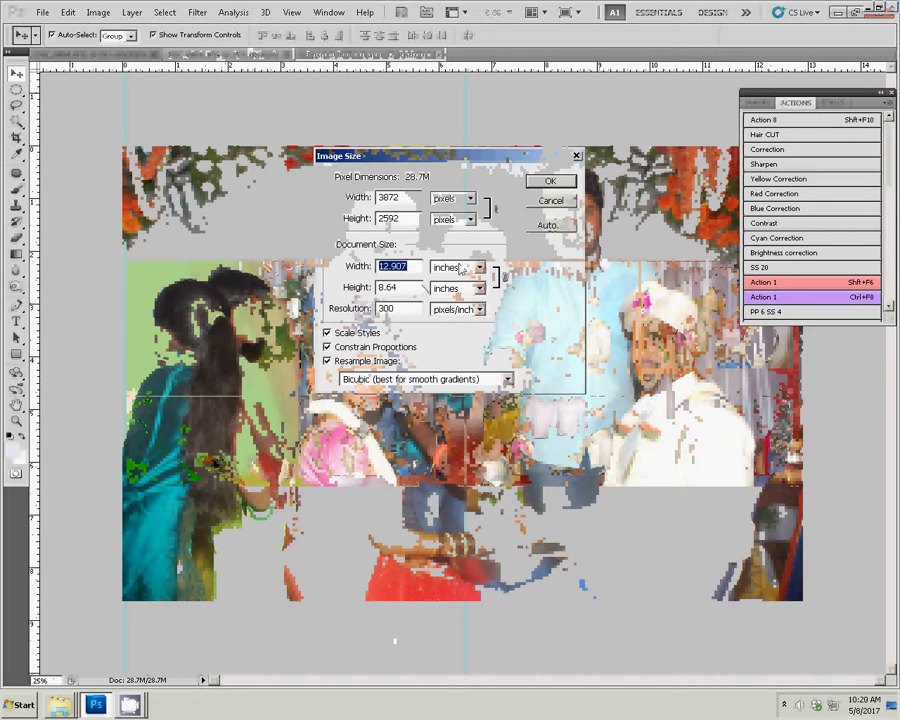
{"action": "type", "text": "8"}
{"action": "key", "text": "Return"}
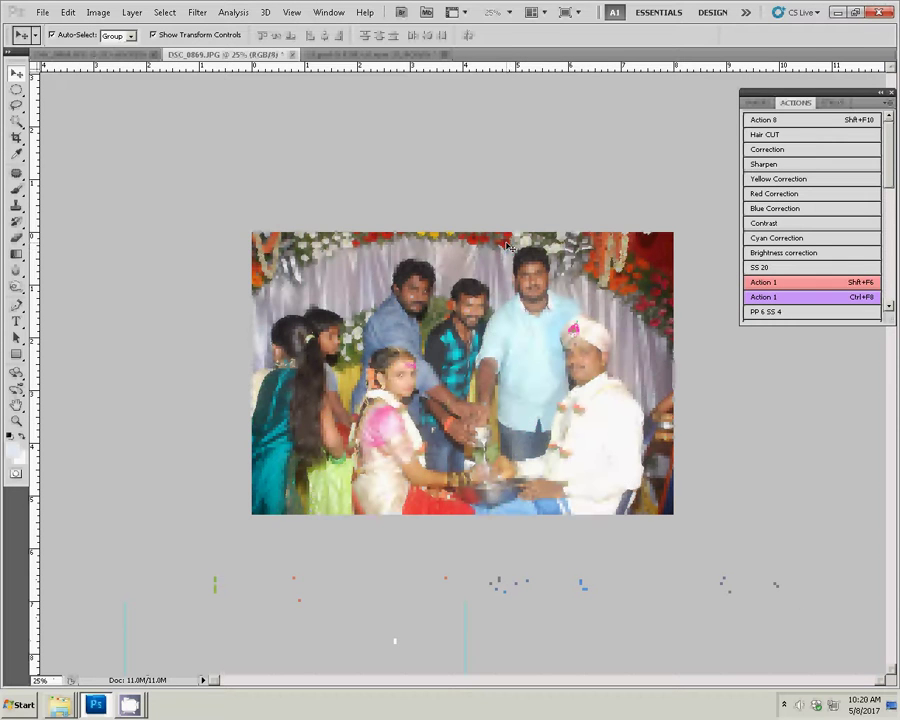
{"action": "key", "text": "ctrl+a"}
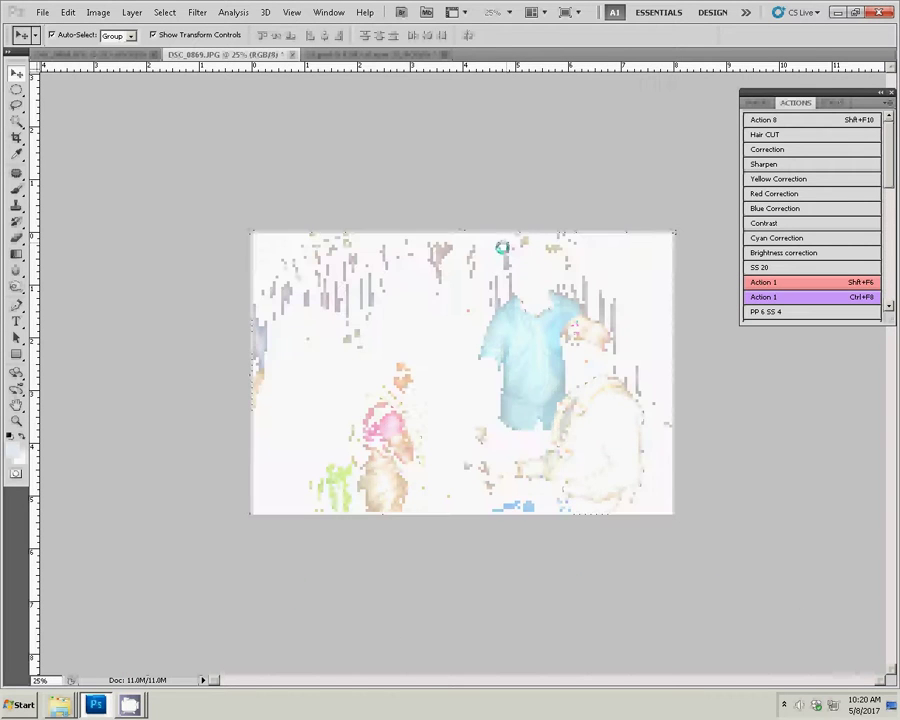
{"action": "left_click", "coordinate": [292, 54]}
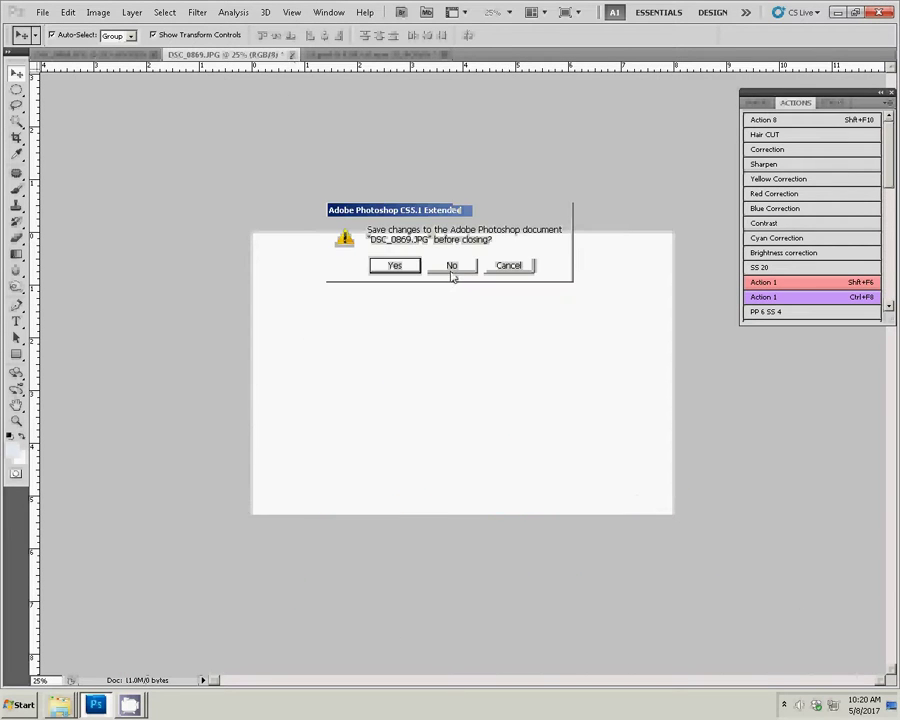
{"action": "left_click", "coordinate": [451, 270]}
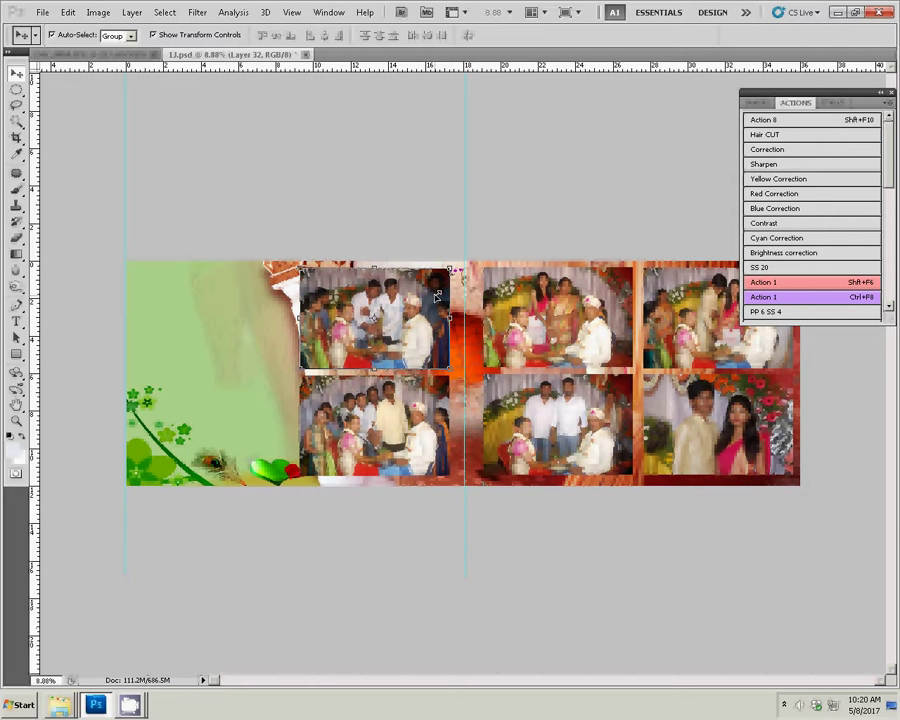
- Fit DSC_0869 into the spread's bottom-left frame, then bring up DSC_0868's Image Size dialog
{"action": "key", "text": "ctrl+v"}
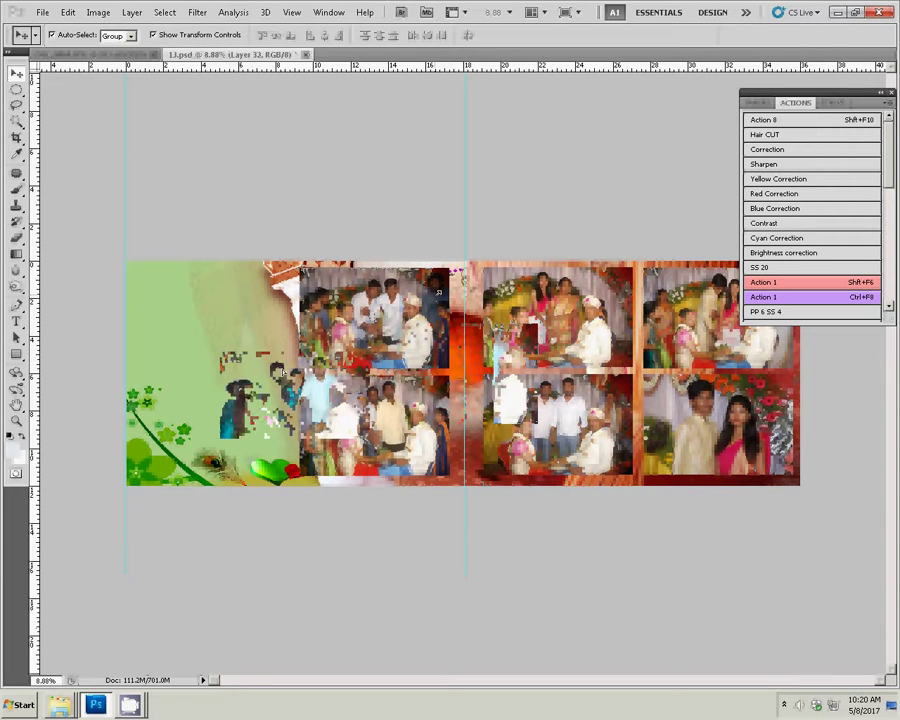
{"action": "left_click_drag", "start_coordinate": [468, 357], "coordinate": [215, 416]}
{"action": "key", "text": "ctrl+alt+g"}
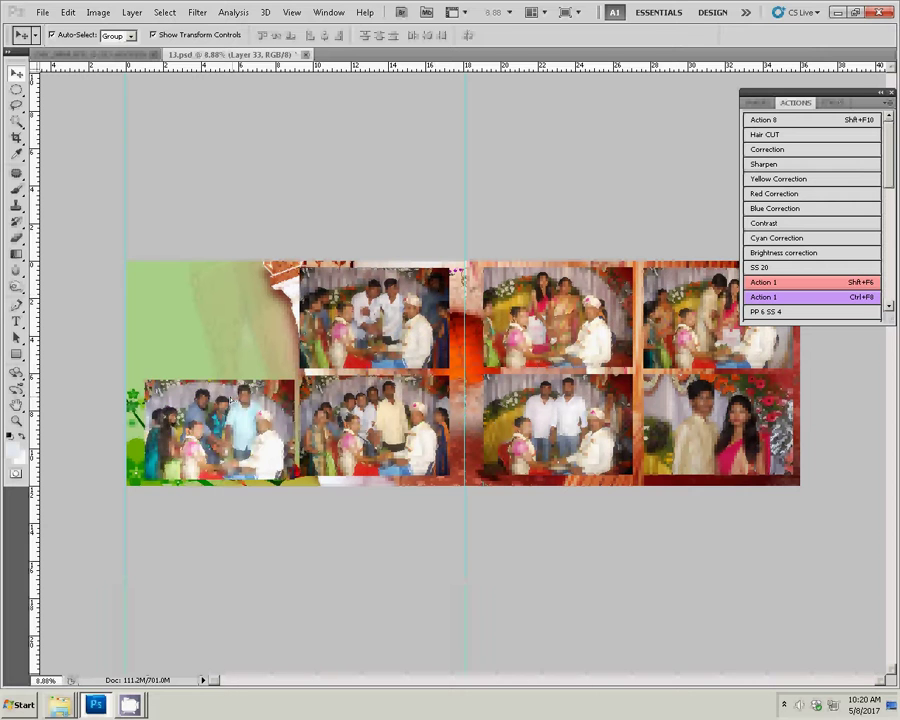
{"action": "left_click_drag", "start_coordinate": [222, 395], "coordinate": [230, 393]}
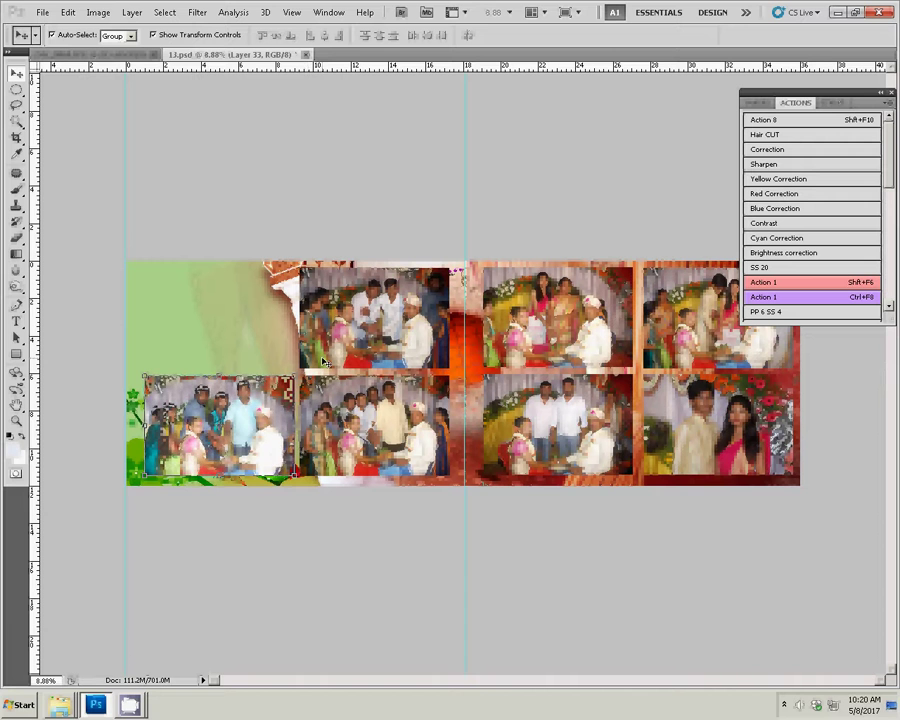
{"action": "key", "text": "ctrl+z"}
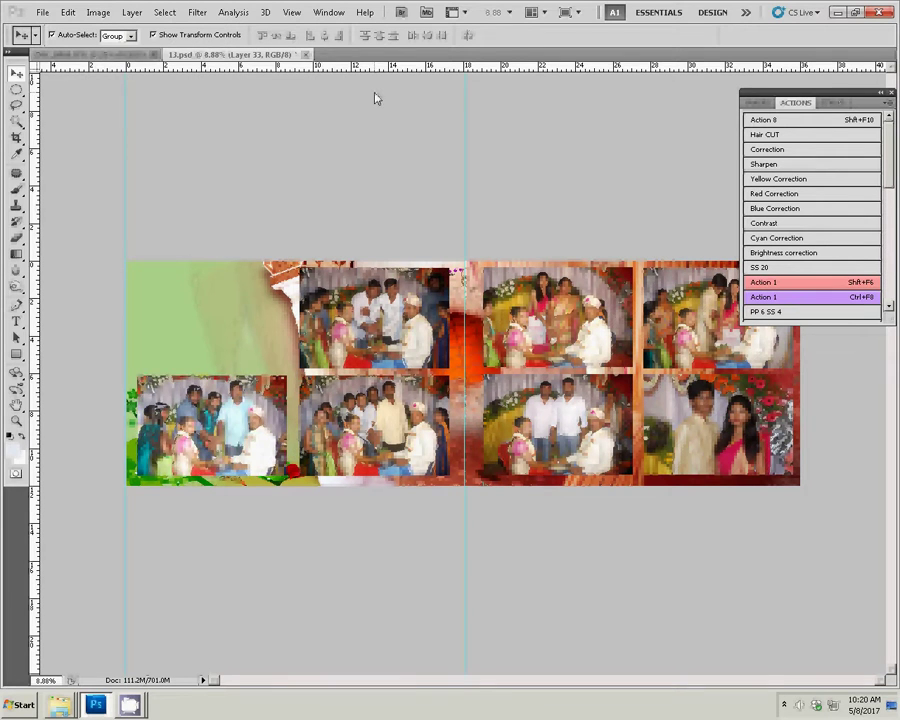
{"action": "key", "text": "ctrl+Tab"}
{"action": "key", "text": "ctrl+alt+i"}
- Set DSC_0868 to 8 inches wide (2400 × 1607 px) and take the whole image
{"action": "key", "text": "Tab"}
{"action": "key", "text": "Tab"}
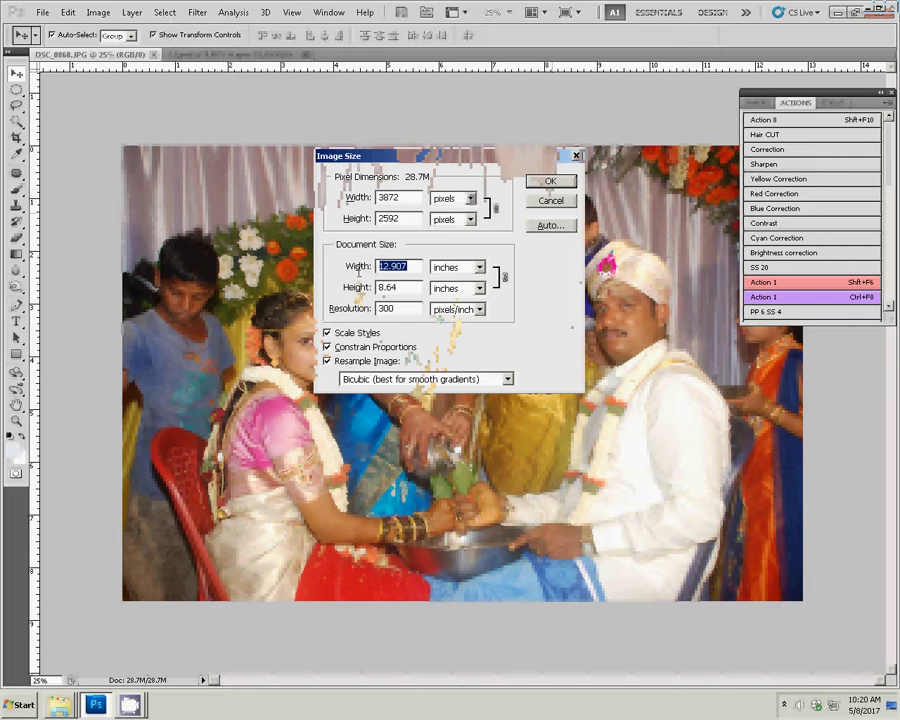
{"action": "type", "text": "8"}
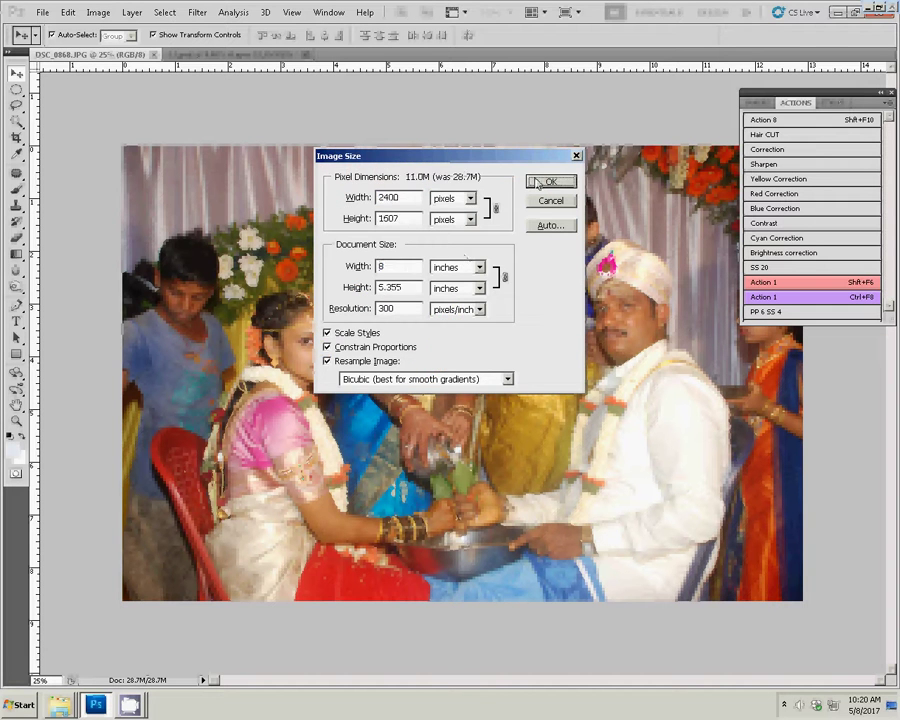
{"action": "key", "text": "Return"}
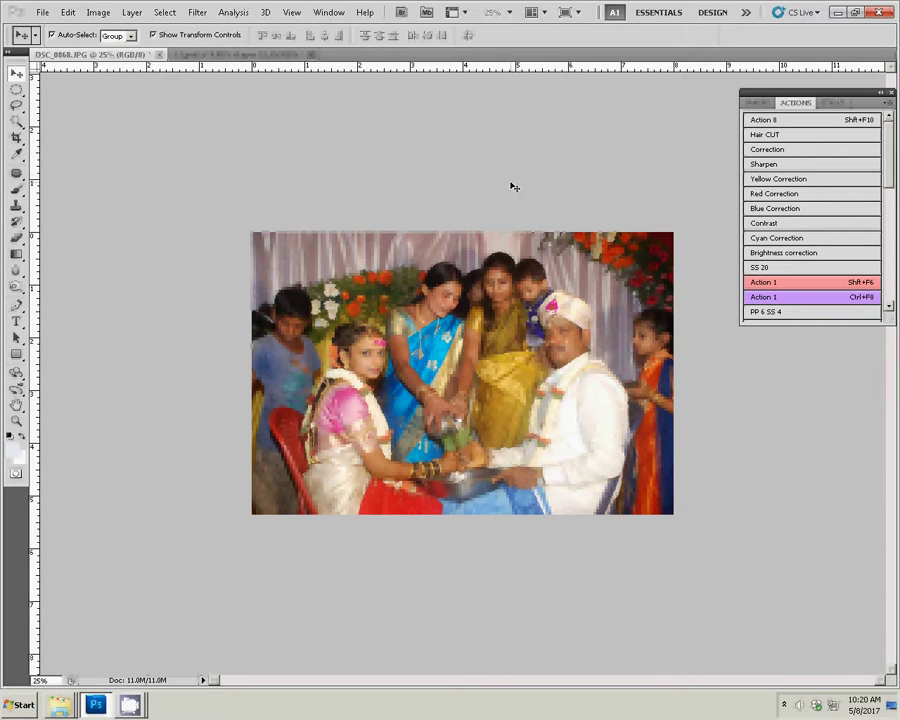
{"action": "key", "text": "ctrl+a"}
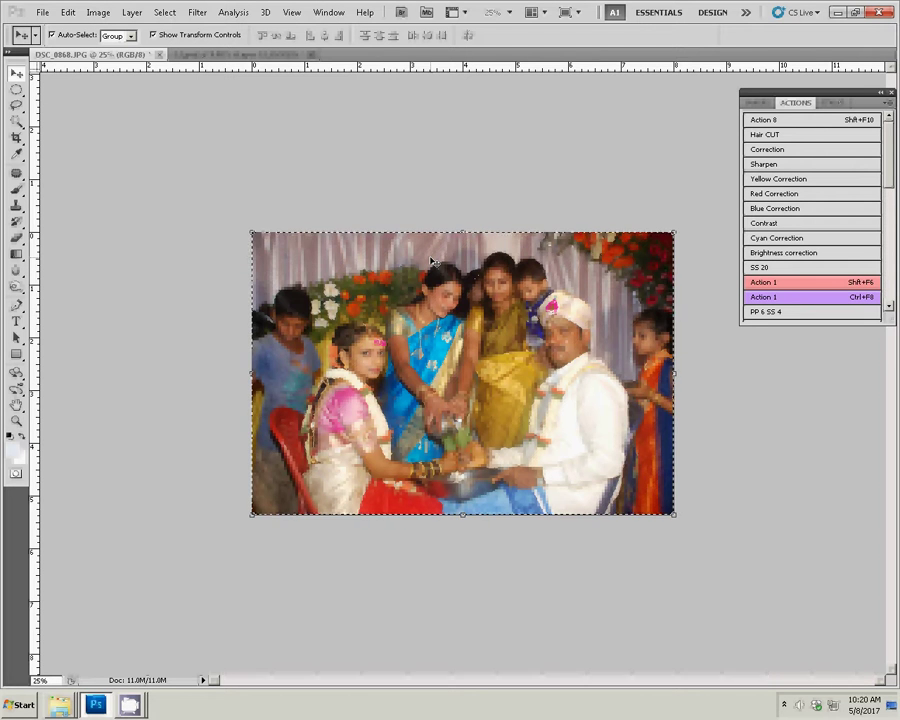
{"action": "key", "text": "BackSpace"}
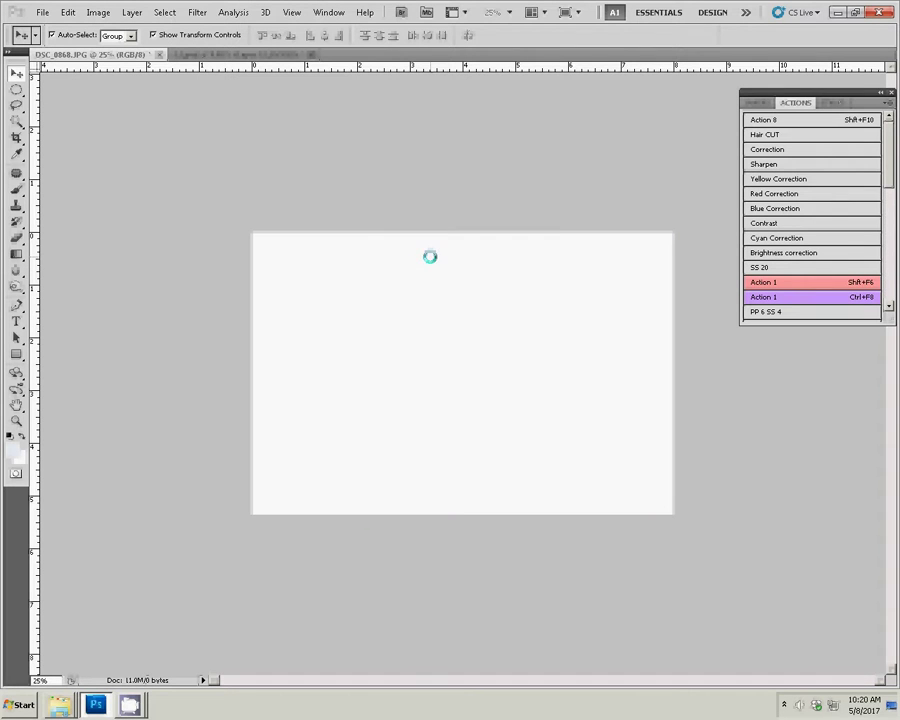
- Close DSC_0868 unsaved and place it in the spread's top-left frame as Layer 34
{"action": "left_click", "coordinate": [452, 265]}
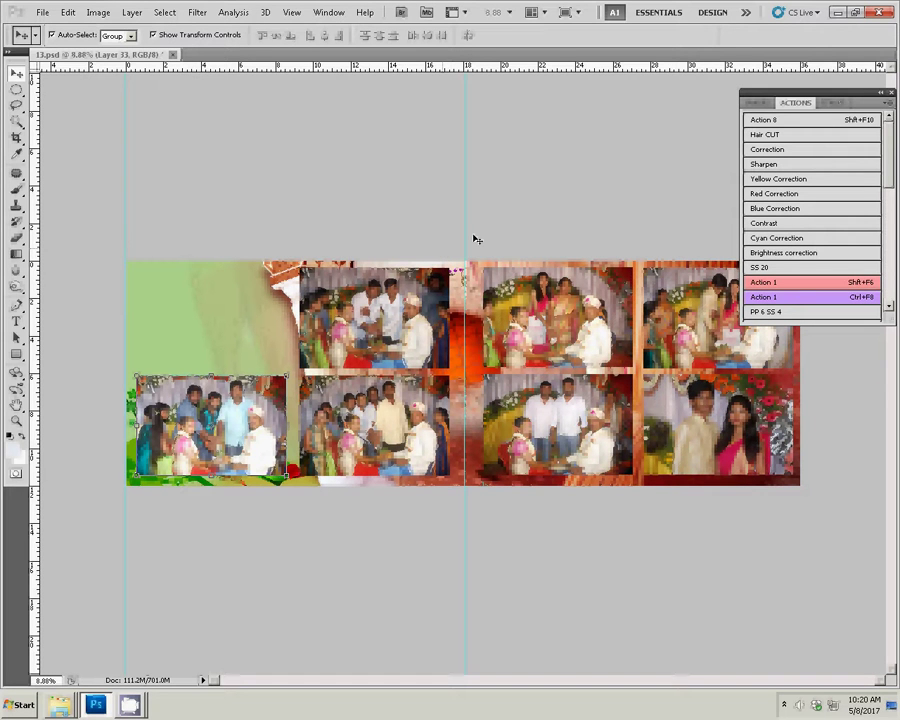
{"action": "key", "text": "ctrl+v"}
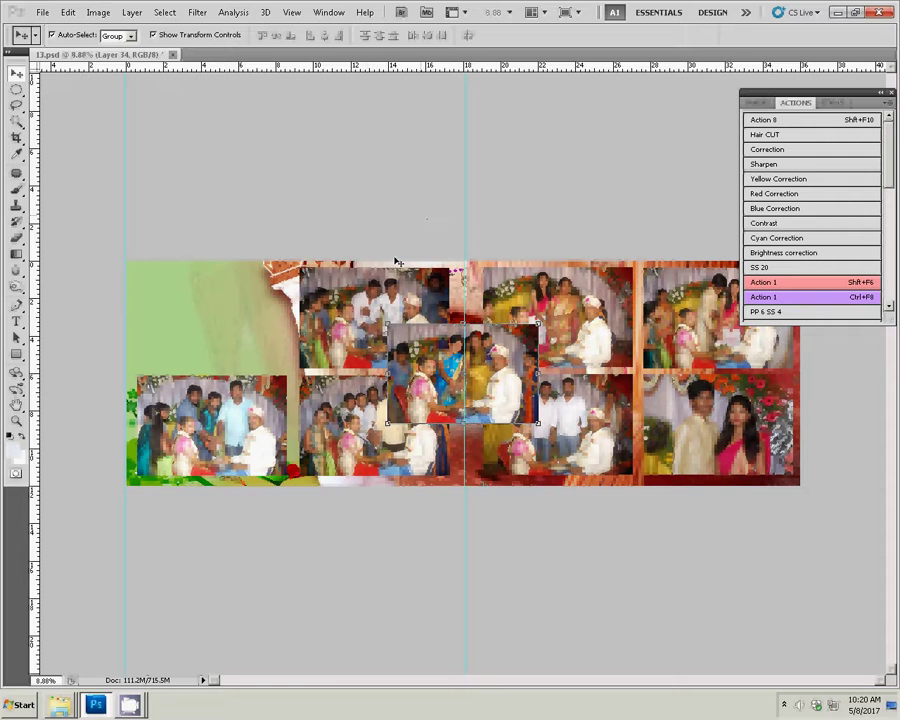
{"action": "left_click_drag", "start_coordinate": [428, 338], "coordinate": [186, 282]}
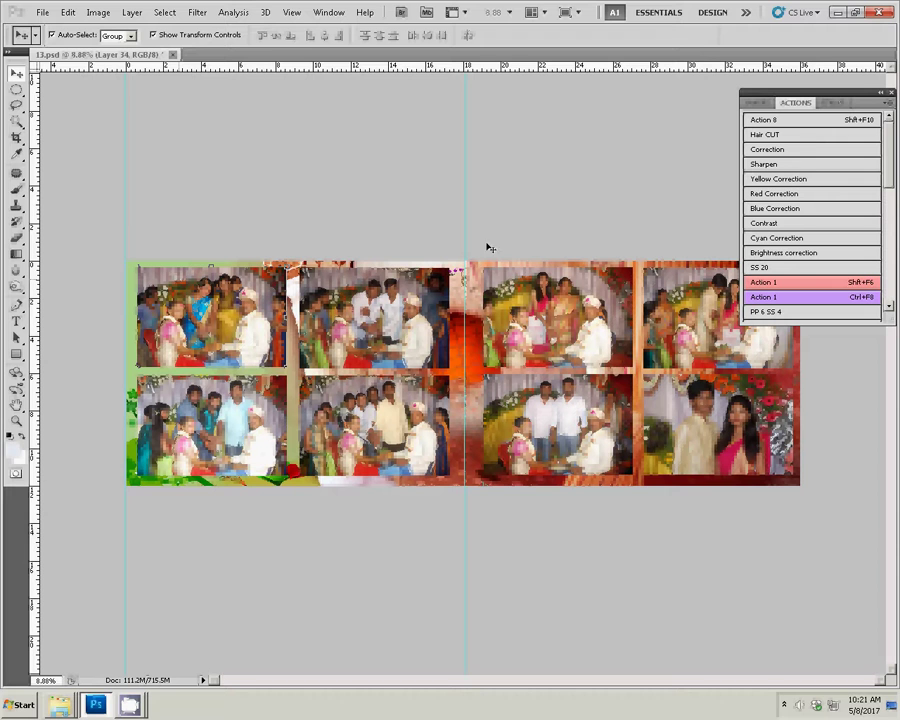
{"action": "left_click", "coordinate": [759, 102]}
- Add a 22 px magenta Stroke layer effect to the top-left photo's Layer 34
{"action": "left_click", "coordinate": [779, 318]}
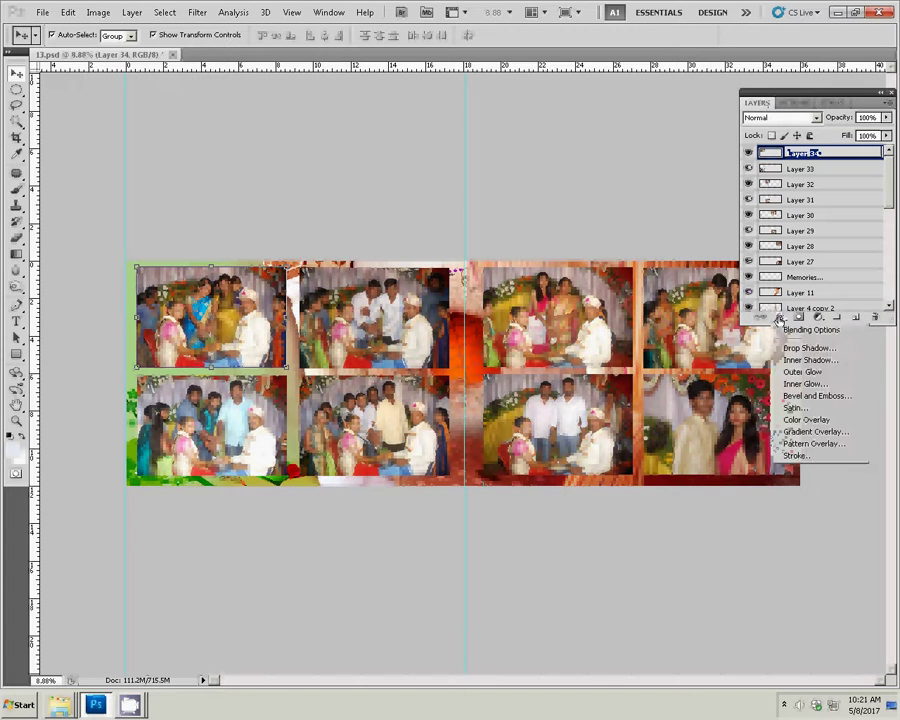
{"action": "left_click", "coordinate": [797, 455]}
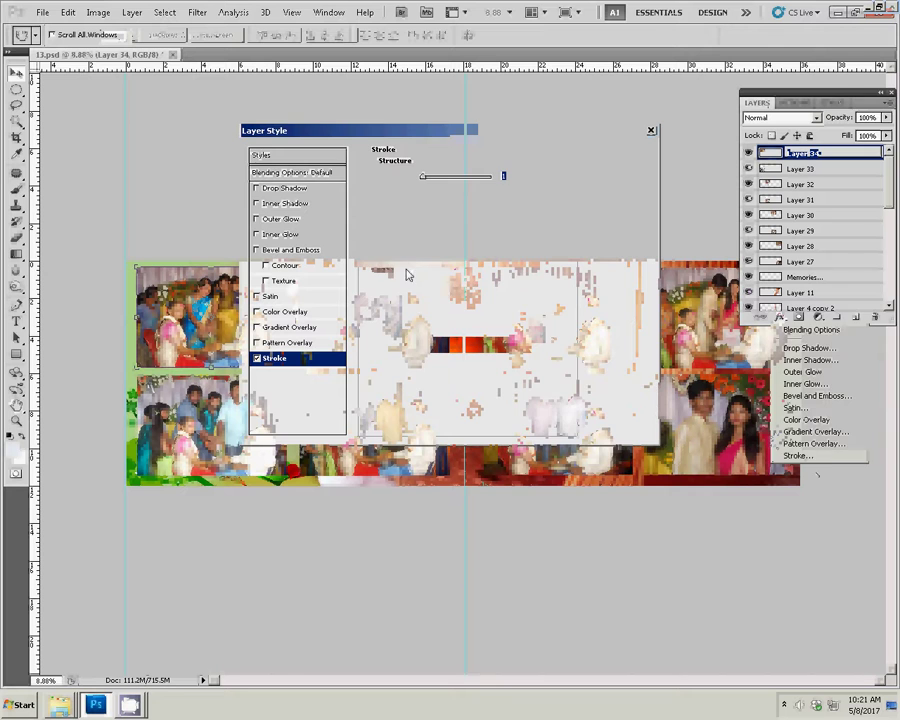
{"action": "left_click", "coordinate": [404, 268]}
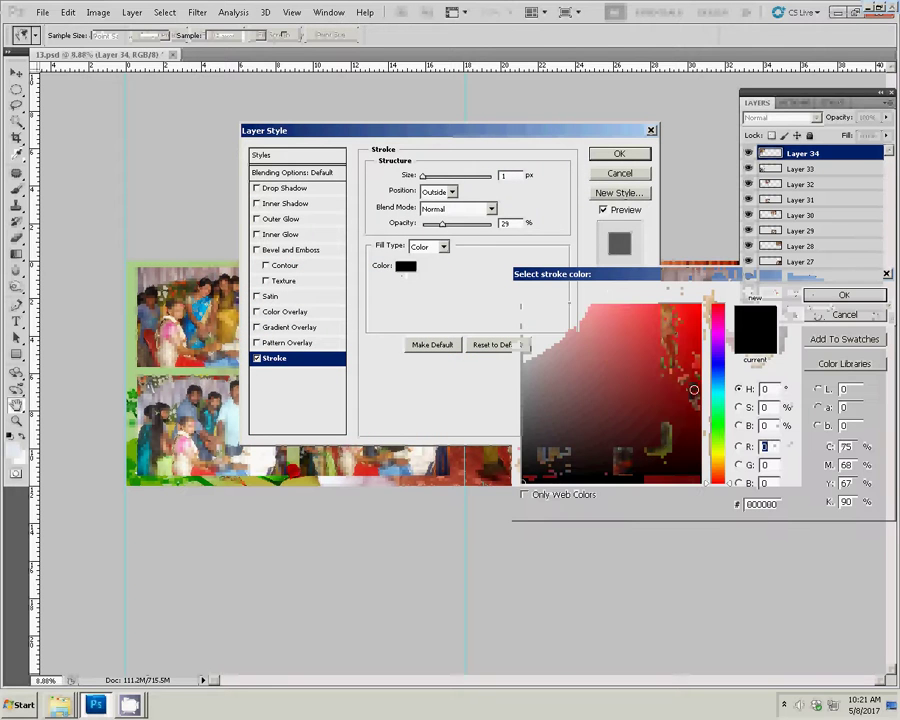
{"action": "left_click", "coordinate": [716, 424]}
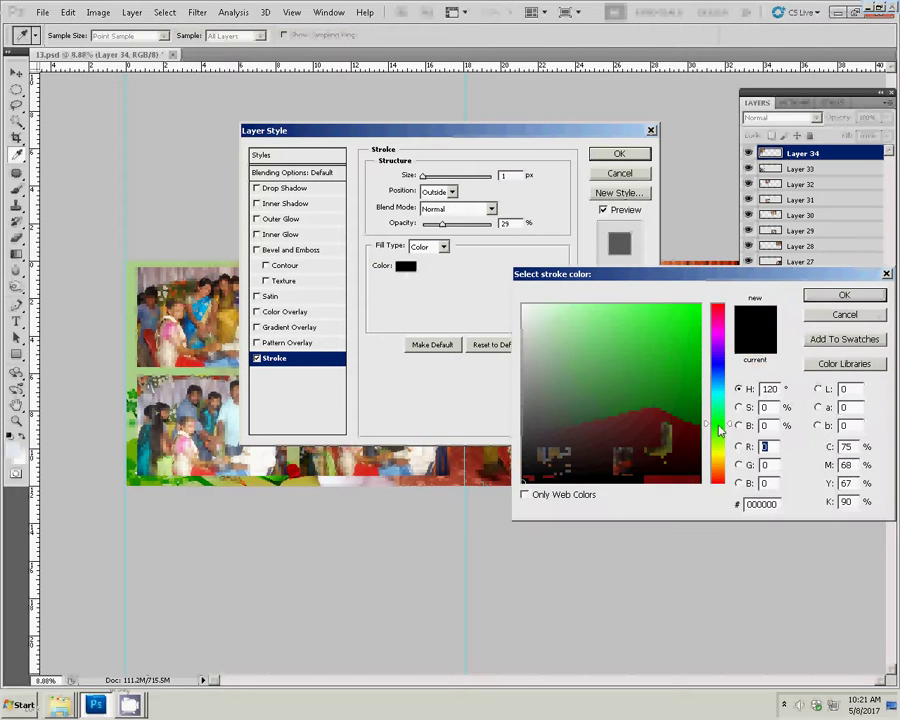
{"action": "left_click", "coordinate": [718, 305]}
{"action": "left_click", "coordinate": [718, 327]}
{"action": "left_click", "coordinate": [700, 313]}
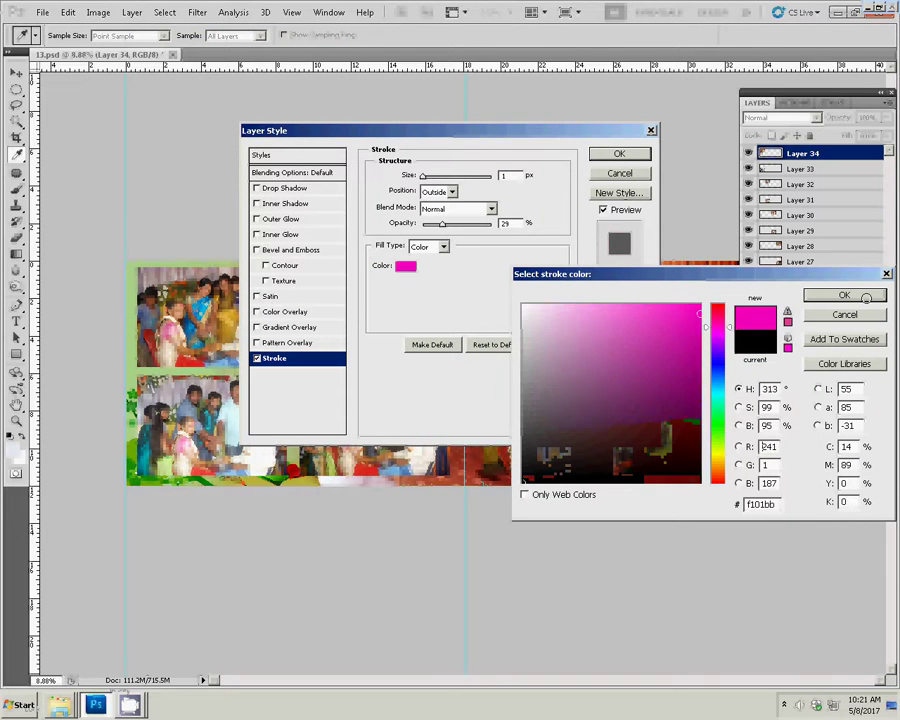
{"action": "left_click", "coordinate": [844, 295]}
{"action": "type", "text": "22"}
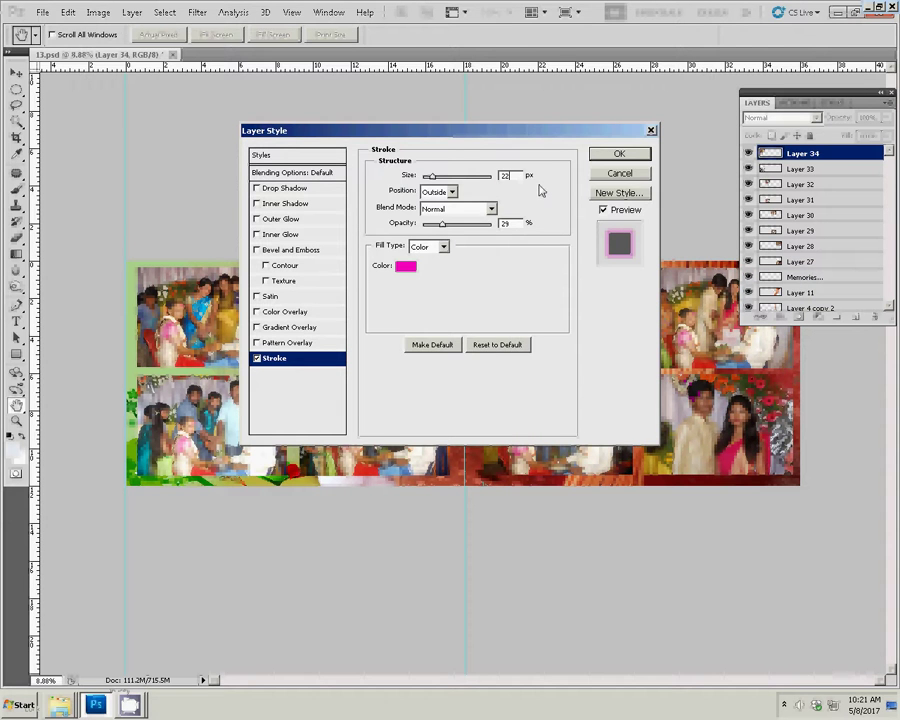
{"action": "key", "text": "Return"}
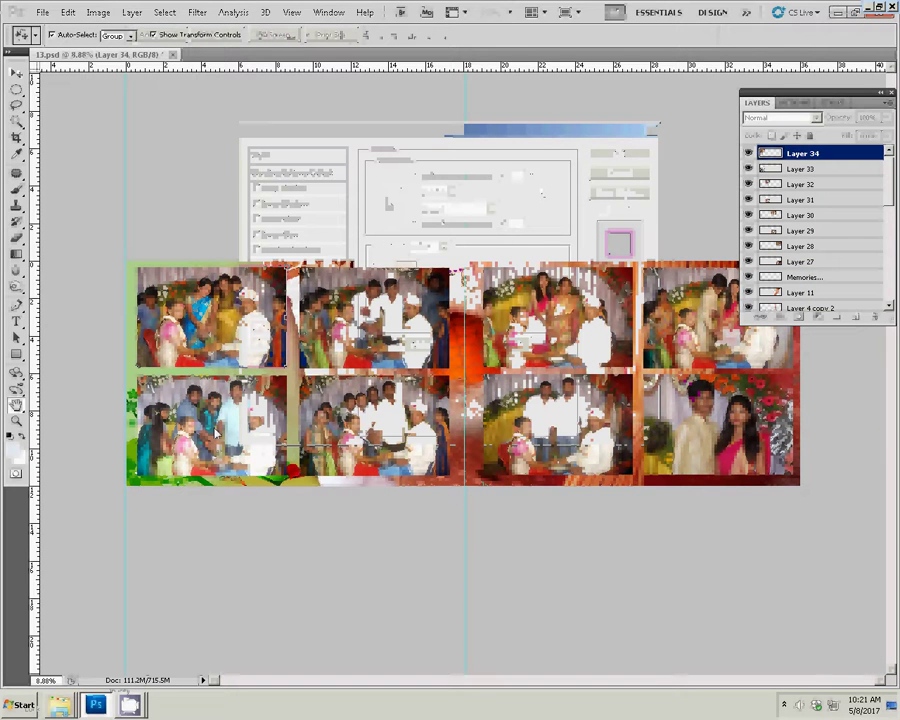
- Raise Layer 34's stroke opacity to 100%
{"action": "left_click", "coordinate": [800, 196]}
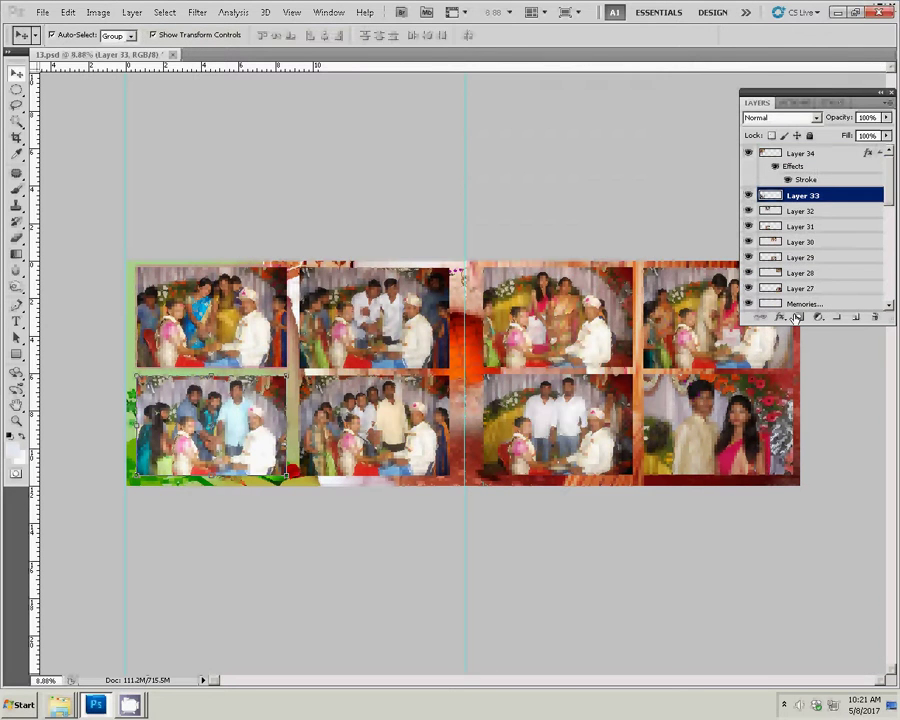
{"action": "left_click", "coordinate": [800, 153]}
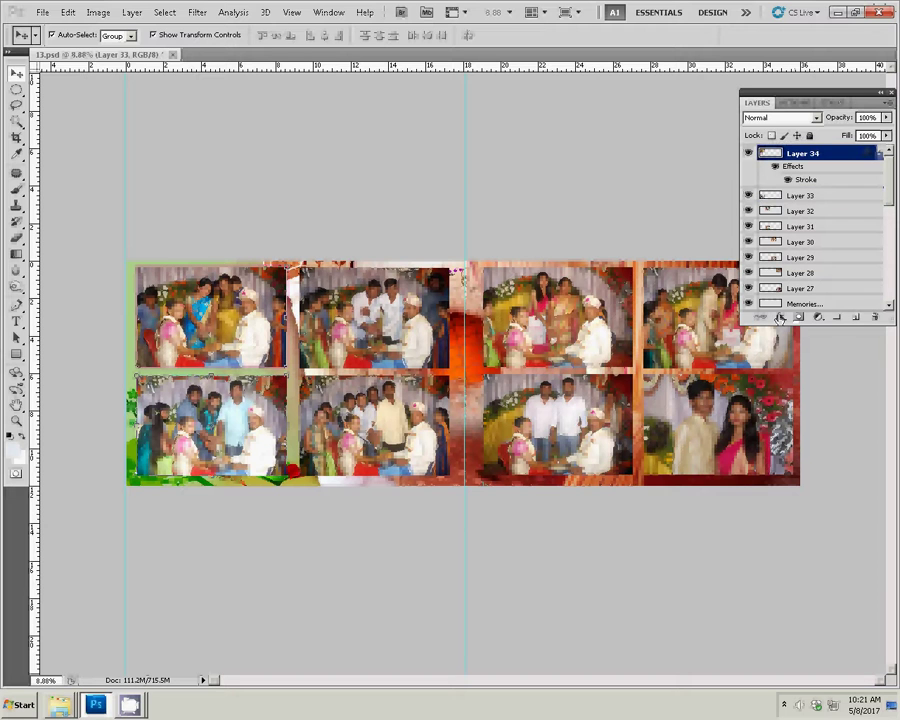
{"action": "left_click", "coordinate": [779, 317]}
{"action": "left_click", "coordinate": [797, 455]}
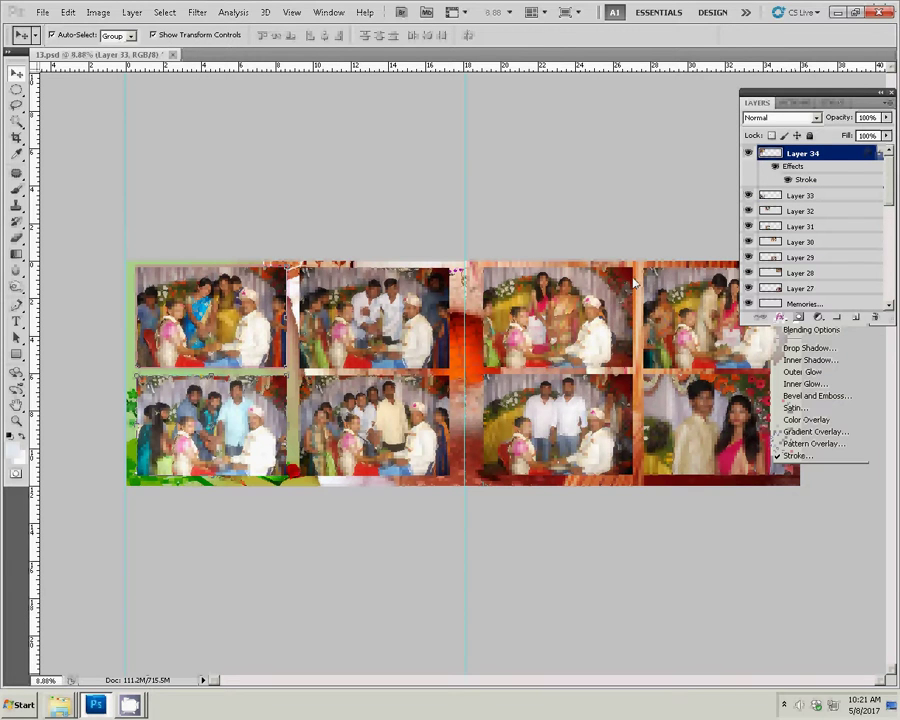
{"action": "left_click_drag", "start_coordinate": [441, 224], "coordinate": [495, 224]}
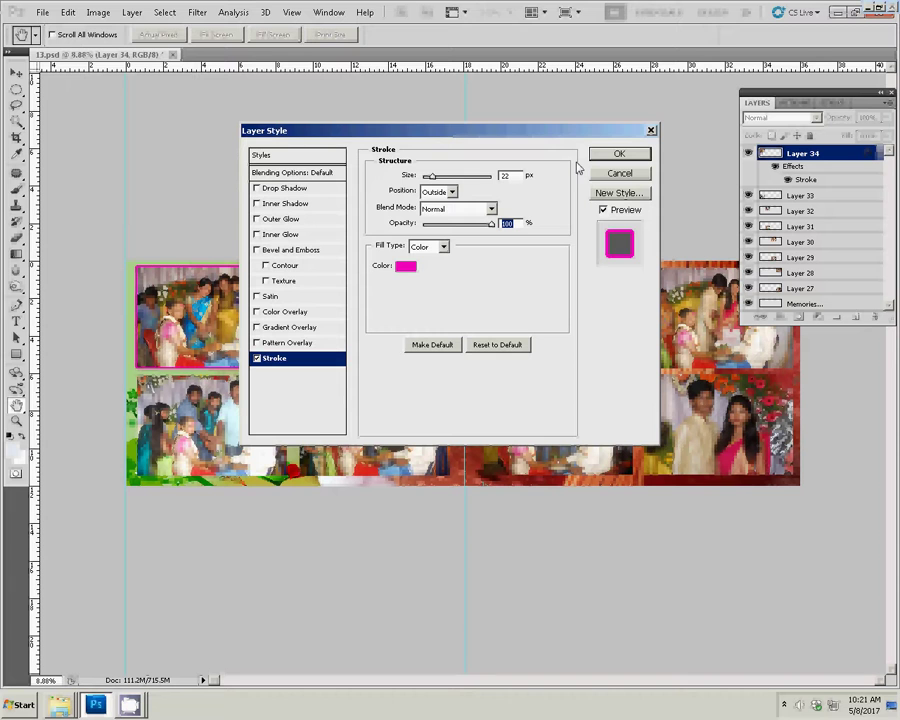
{"action": "left_click", "coordinate": [619, 153]}
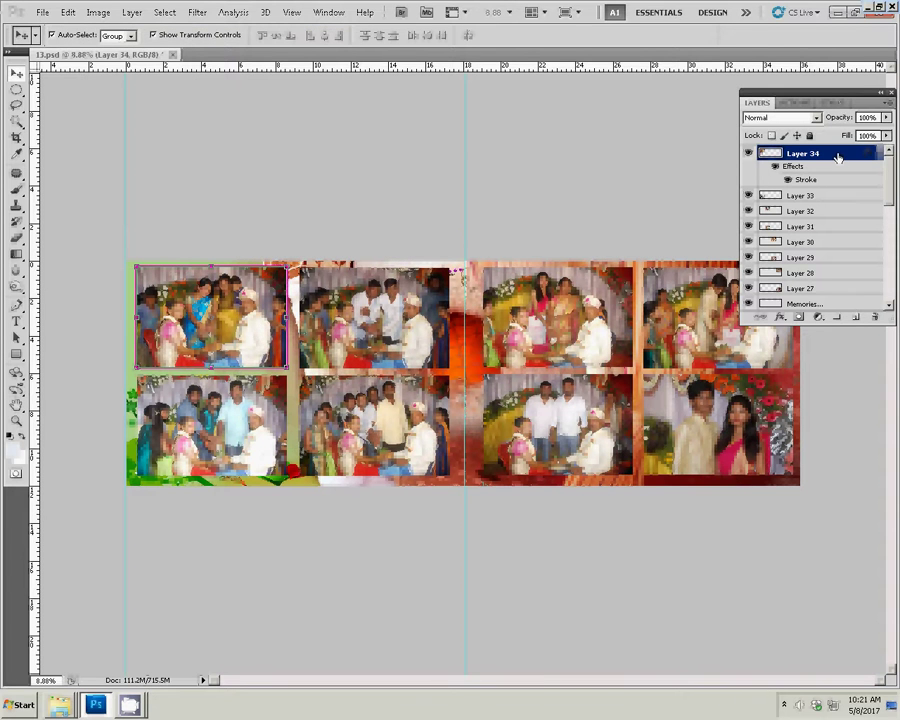
- Copy Layer 34's stroke style and paste it onto Layers 33, 32 and 31
{"action": "right_click", "coordinate": [838, 158]}
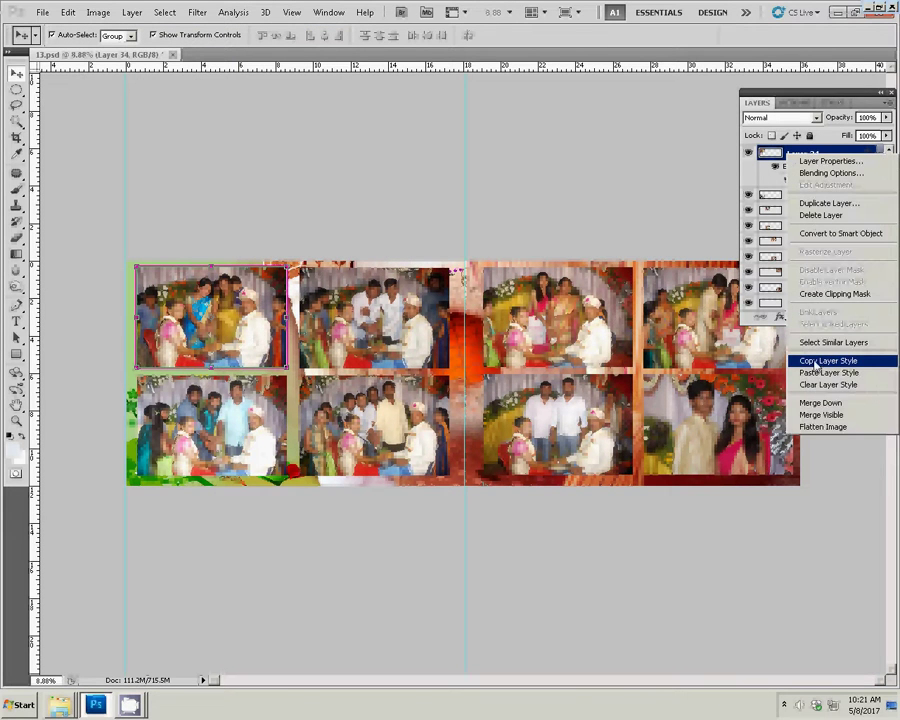
{"action": "left_click", "coordinate": [816, 361]}
{"action": "left_click", "coordinate": [233, 415]}
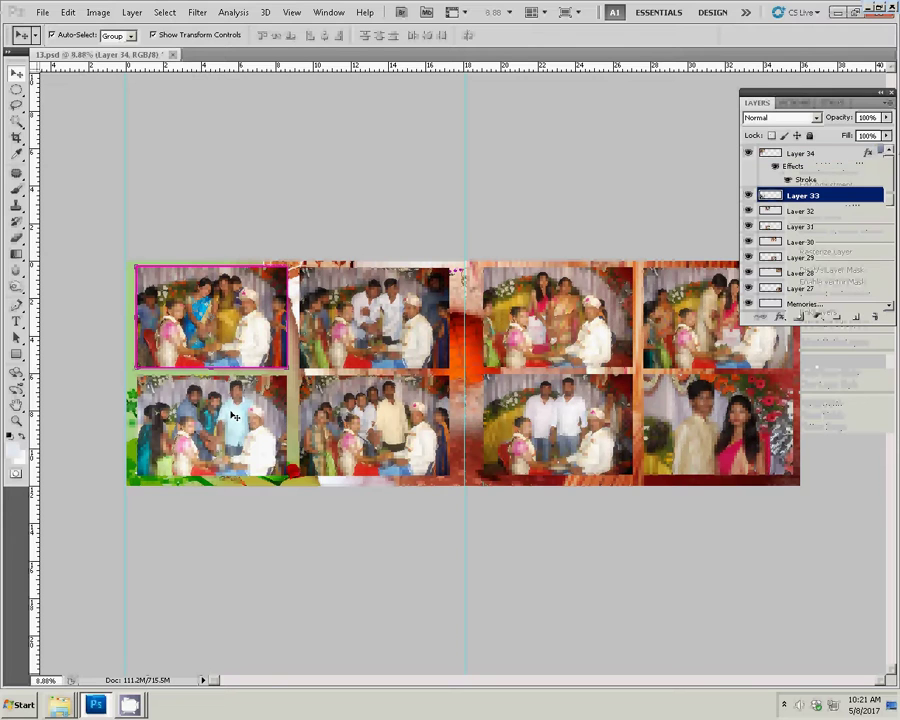
{"action": "right_click", "coordinate": [829, 202]}
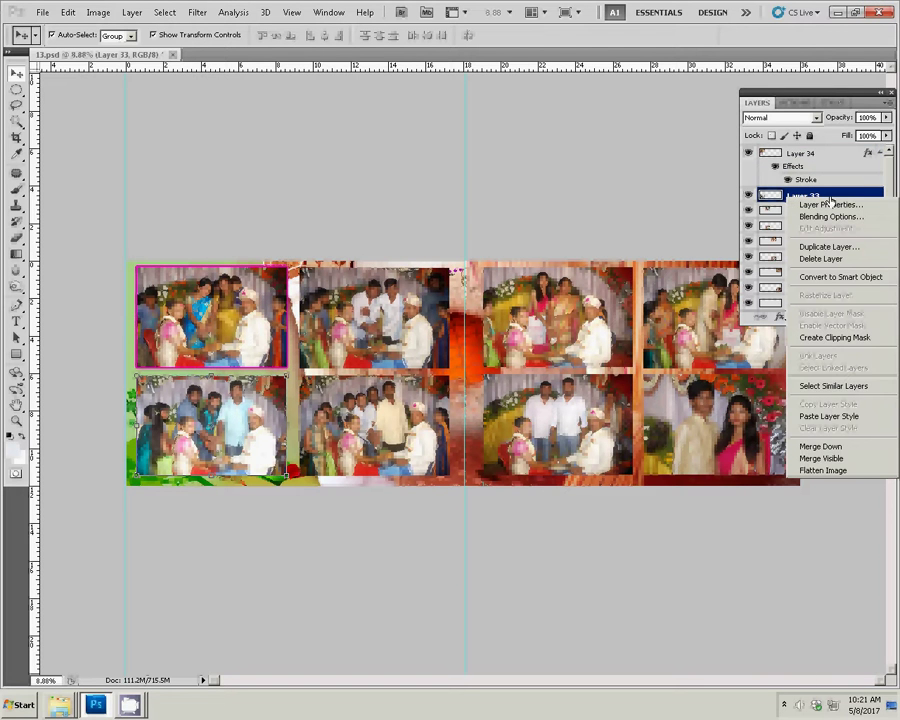
{"action": "left_click", "coordinate": [832, 416]}
{"action": "left_click", "coordinate": [866, 237]}
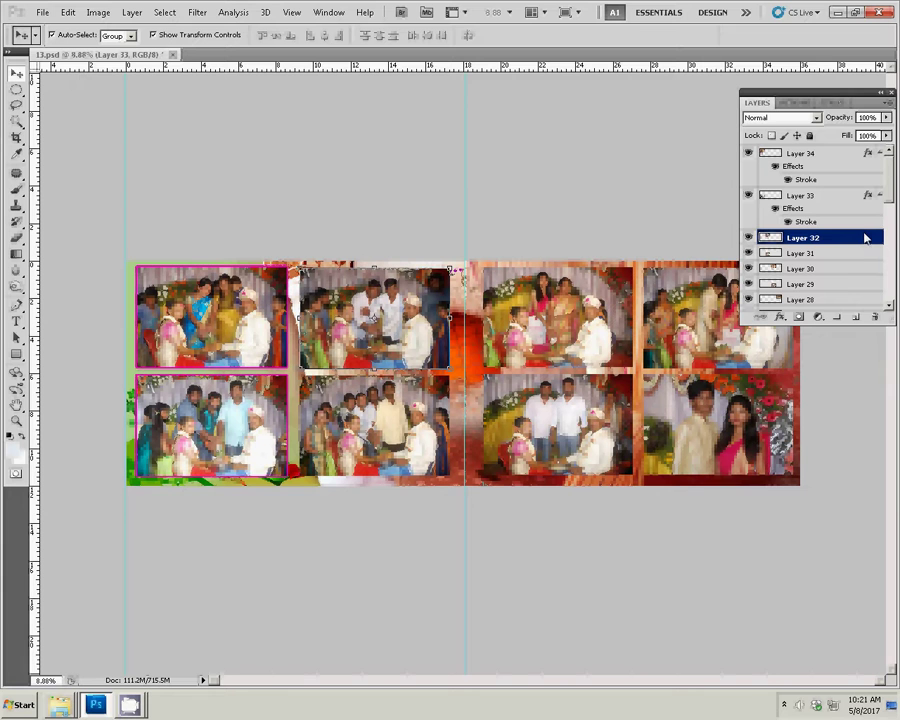
{"action": "right_click", "coordinate": [866, 237]}
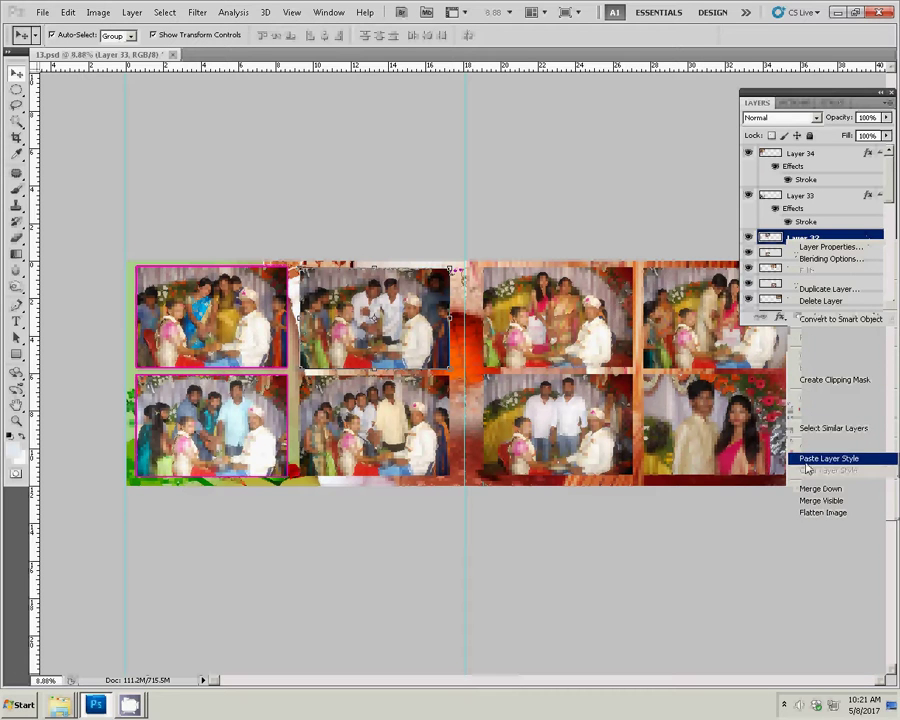
{"action": "left_click", "coordinate": [830, 462]}
{"action": "left_click", "coordinate": [376, 420]}
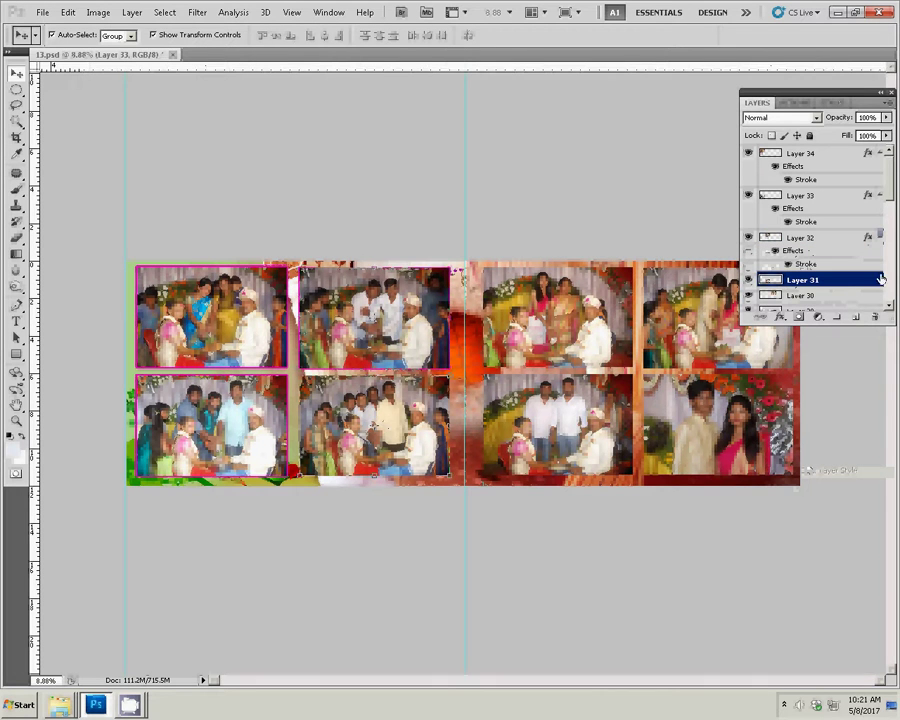
{"action": "right_click", "coordinate": [852, 282]}
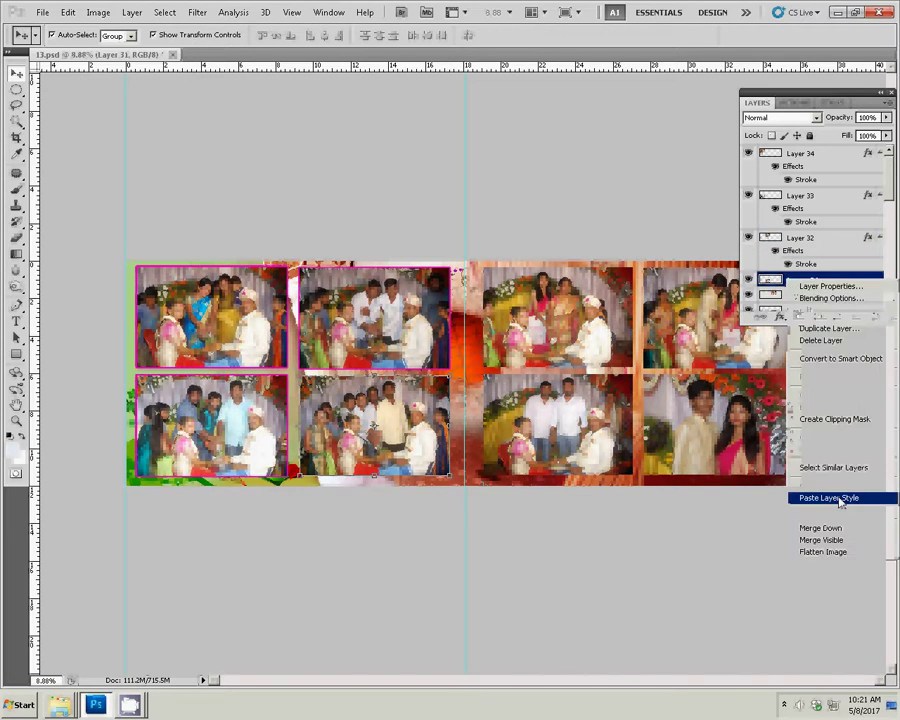
{"action": "left_click", "coordinate": [845, 498]}
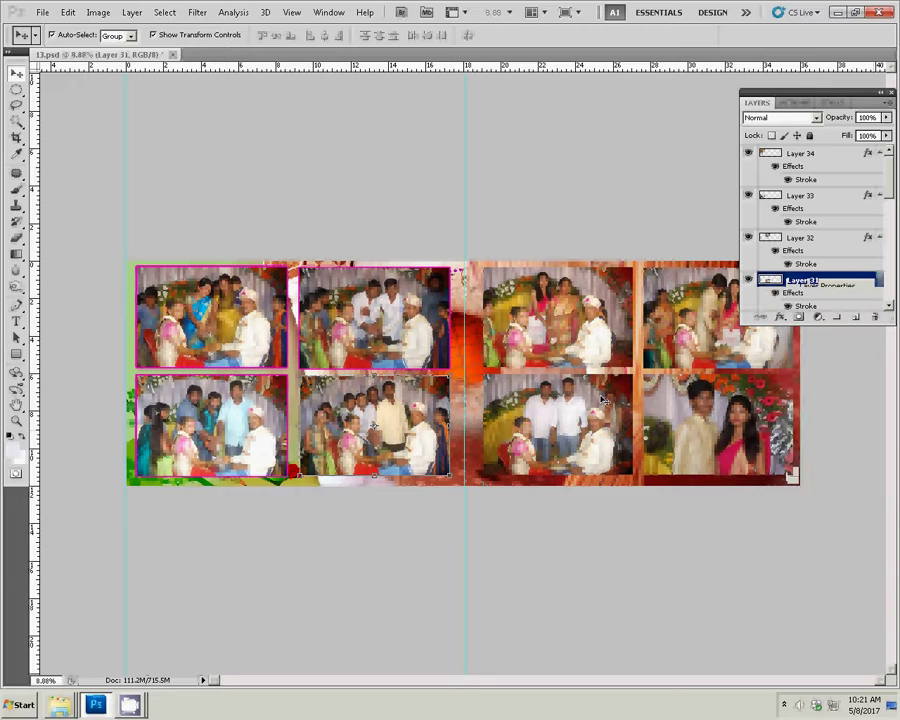
- Paste the same magenta stroke style onto Layers 30, 29, 28 and 27
{"action": "left_click", "coordinate": [556, 334]}
{"action": "right_click", "coordinate": [790, 303]}
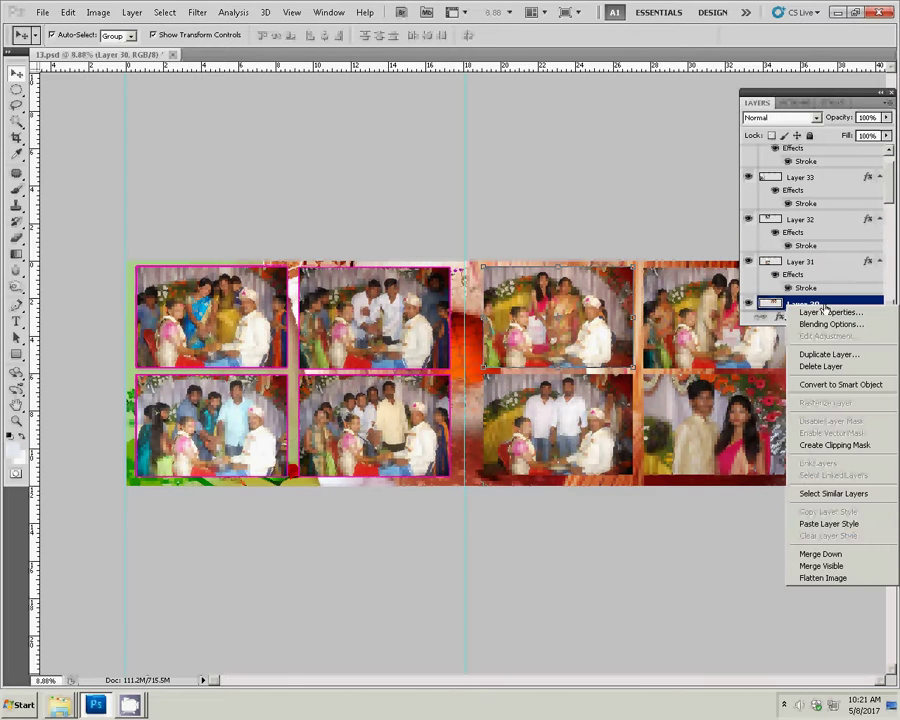
{"action": "left_click", "coordinate": [562, 441]}
{"action": "left_click", "coordinate": [562, 441]}
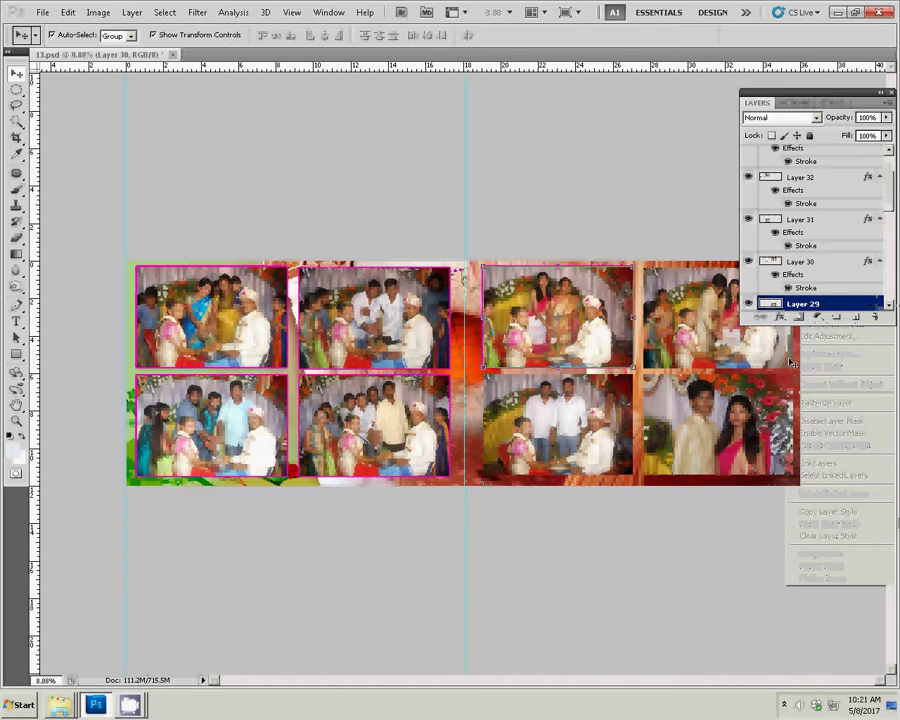
{"action": "right_click", "coordinate": [789, 304]}
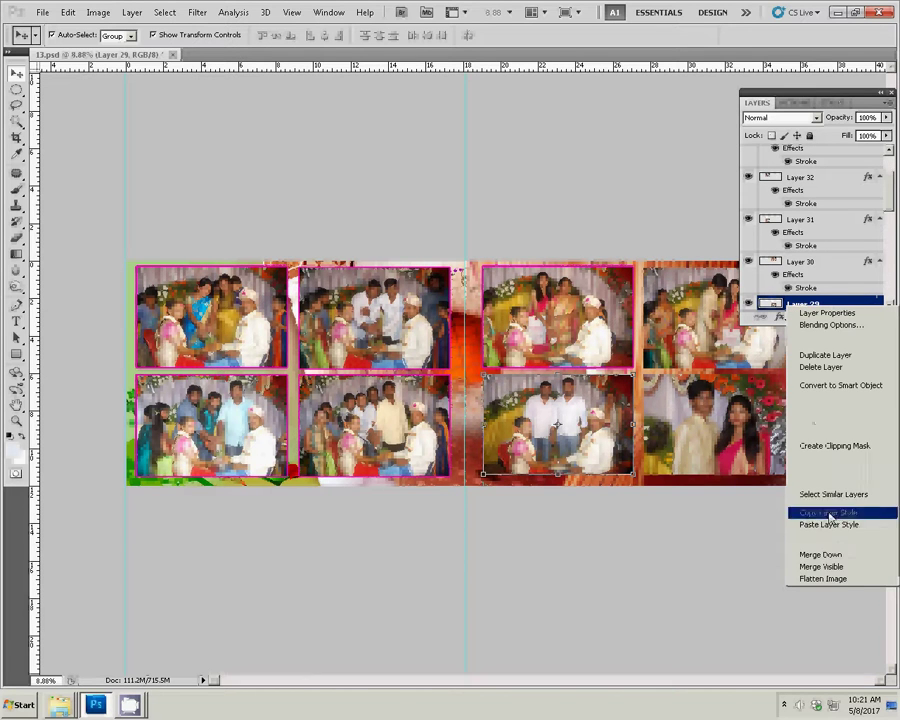
{"action": "left_click", "coordinate": [829, 513]}
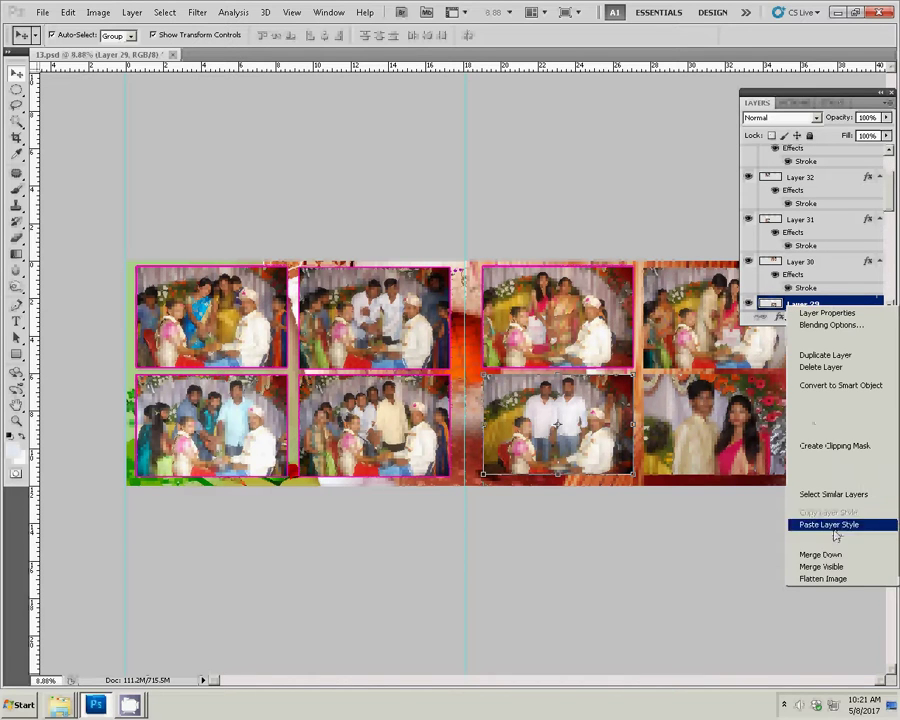
{"action": "left_click", "coordinate": [676, 322]}
{"action": "right_click", "coordinate": [789, 305]}
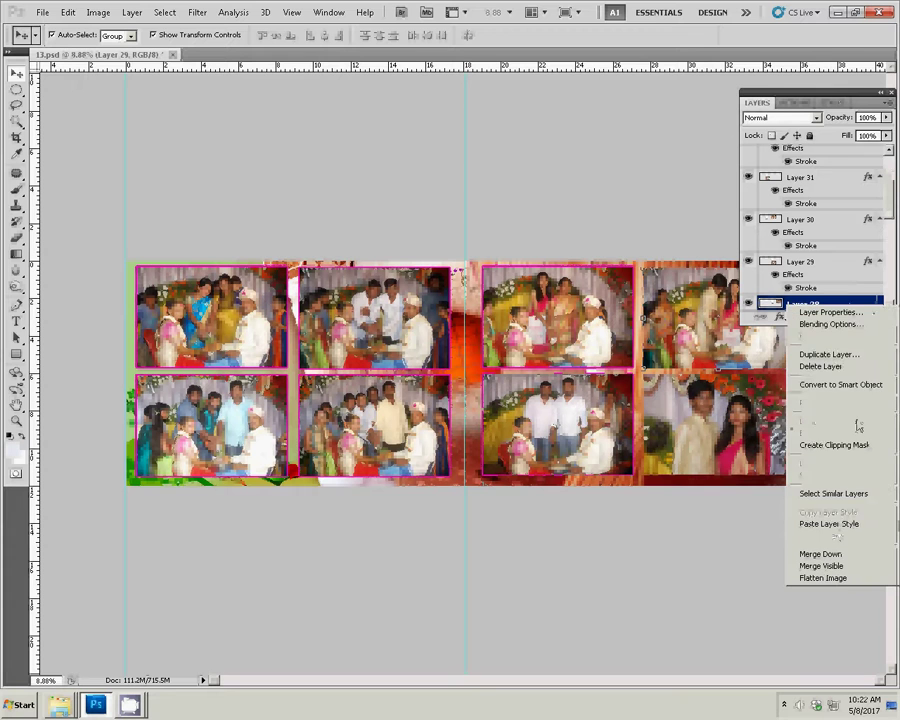
{"action": "left_click", "coordinate": [829, 524]}
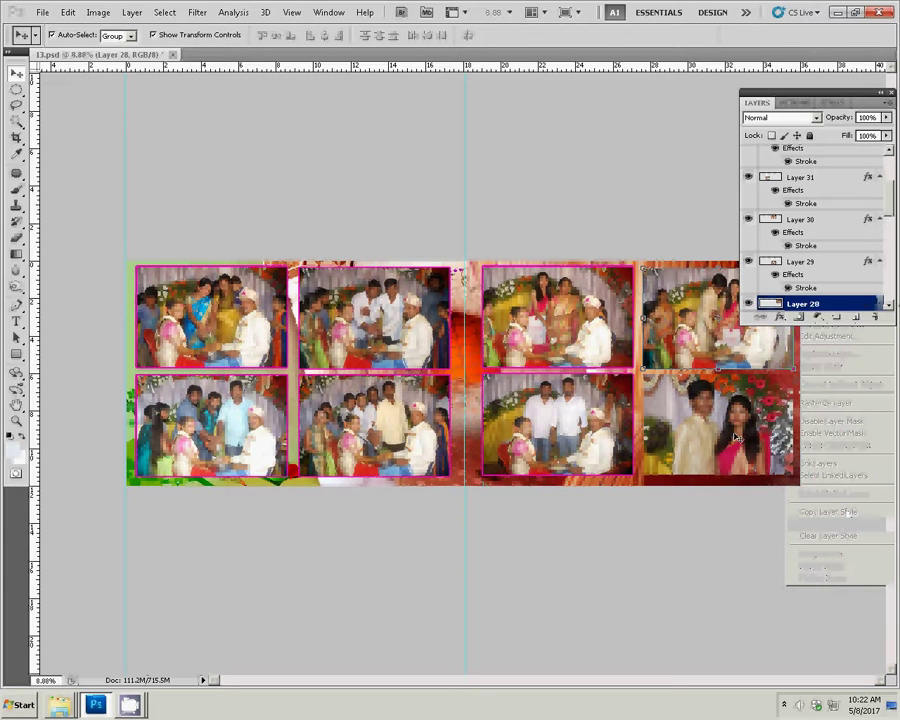
{"action": "key", "text": "alt+bracketleft"}
{"action": "right_click", "coordinate": [842, 311]}
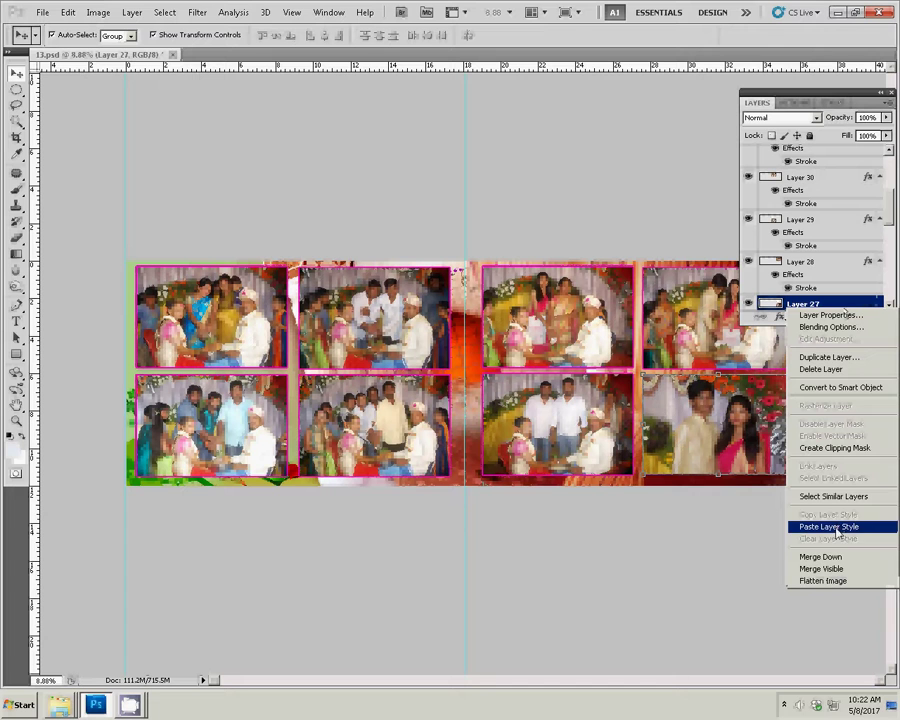
{"action": "left_click", "coordinate": [692, 246]}
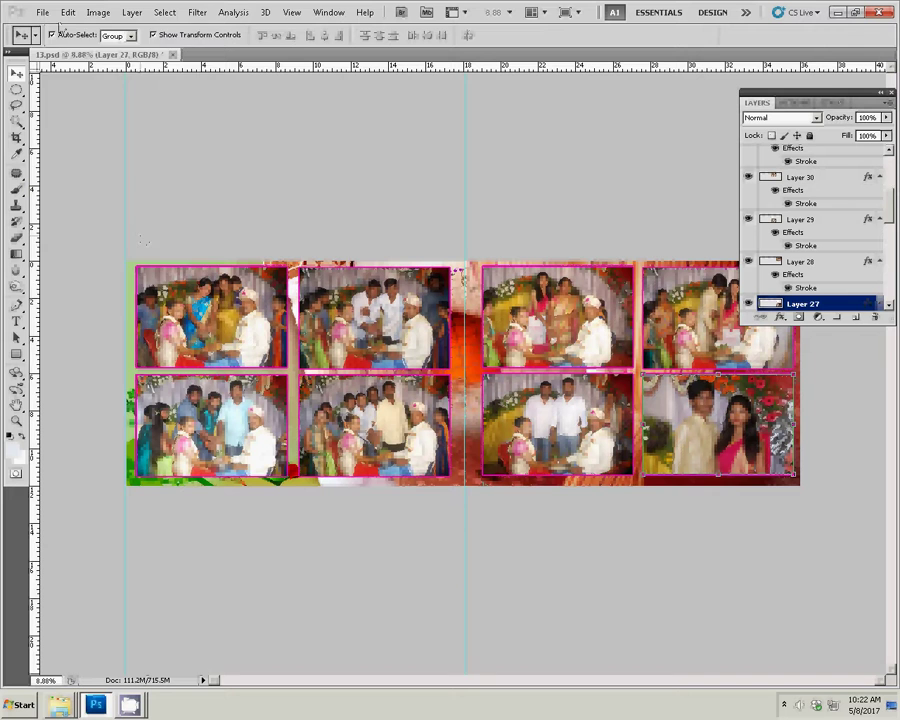
{"action": "left_click", "coordinate": [43, 12]}
- Save the spread as 74.psd (Photoshop PSD) in the K5 folder on Local Disk (I:)
{"action": "left_click", "coordinate": [55, 204]}
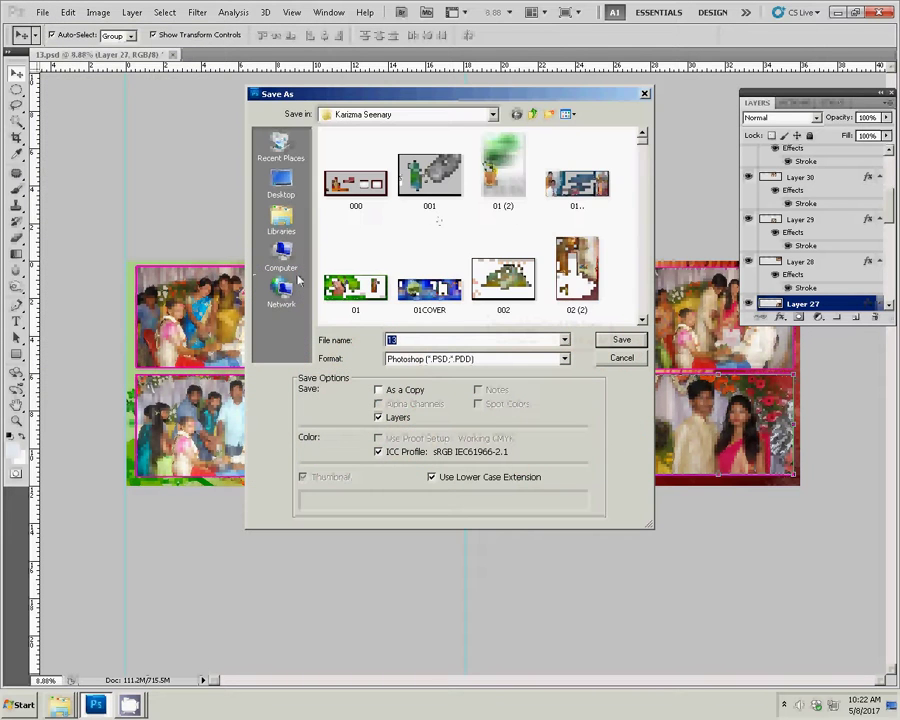
{"action": "left_click", "coordinate": [287, 262]}
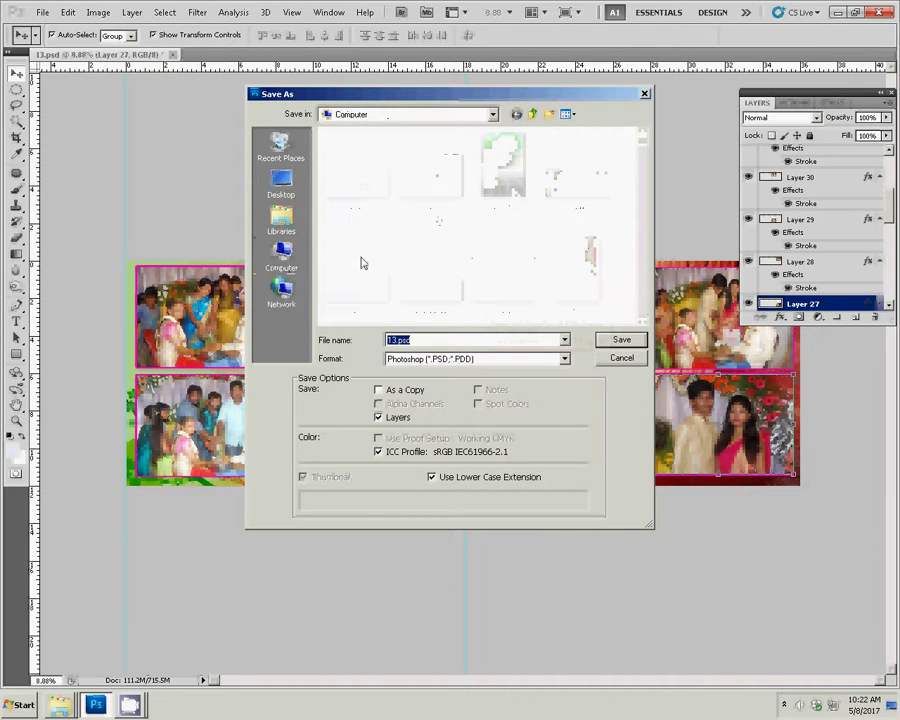
{"action": "left_click", "coordinate": [352, 208]}
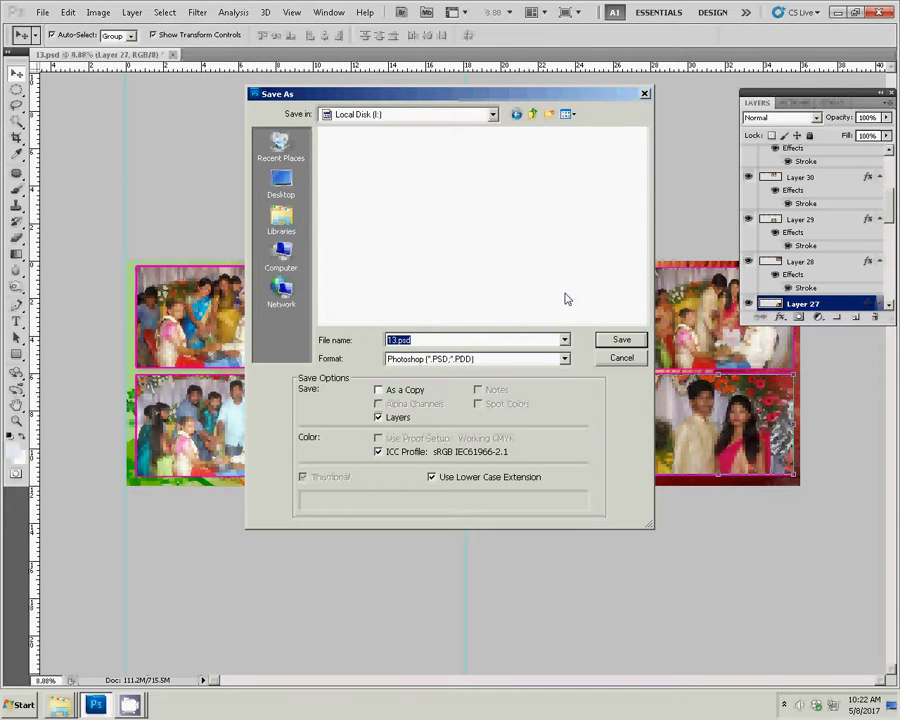
{"action": "left_click", "coordinate": [451, 359]}
{"action": "left_click", "coordinate": [451, 359]}
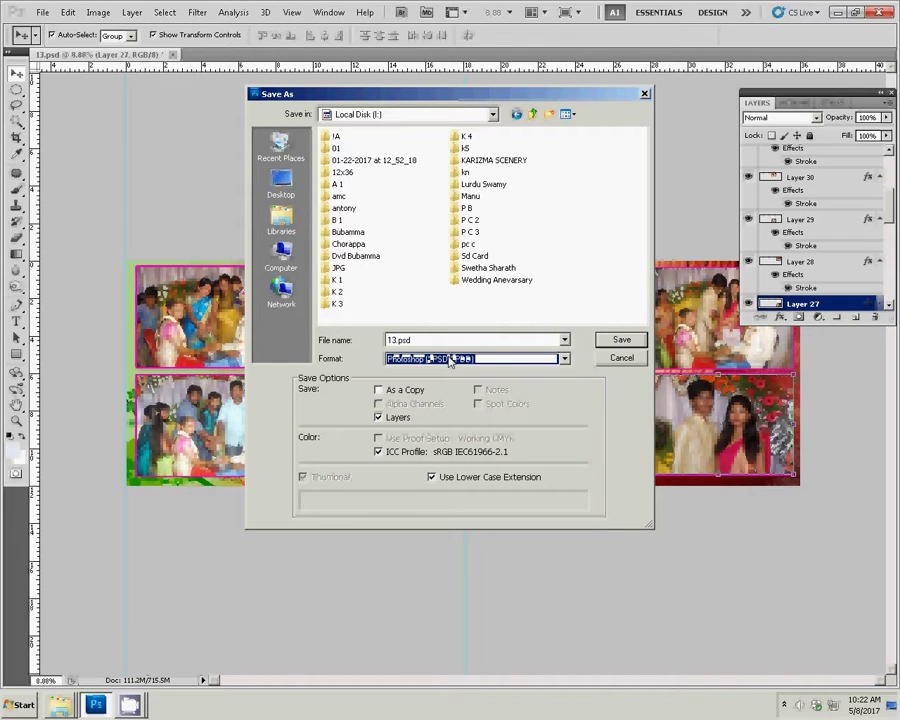
{"action": "left_click", "coordinate": [465, 147]}
{"action": "left_click", "coordinate": [621, 340]}
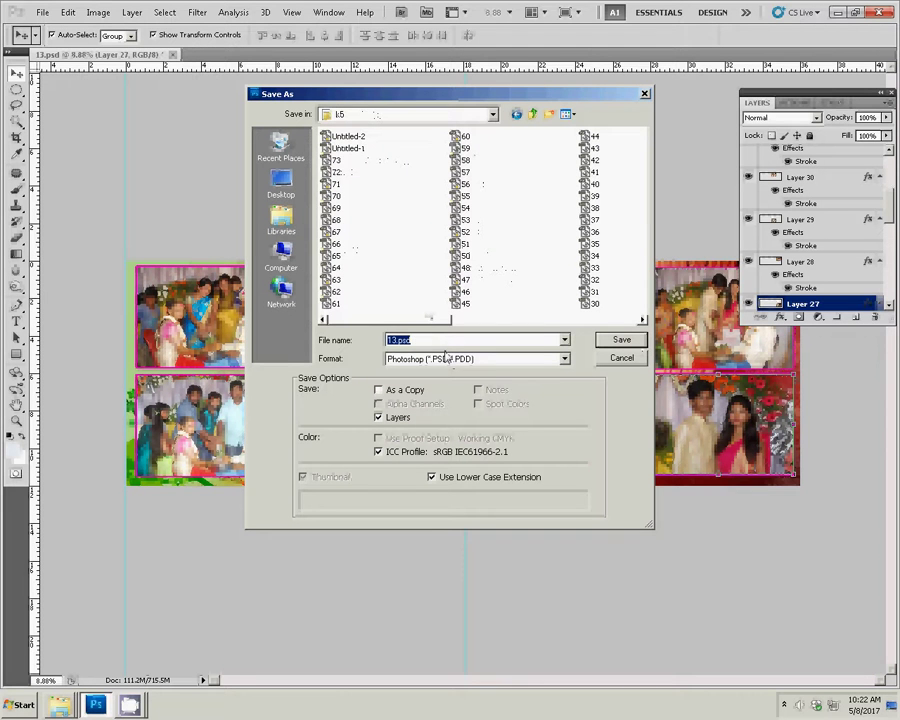
{"action": "type", "text": "74"}
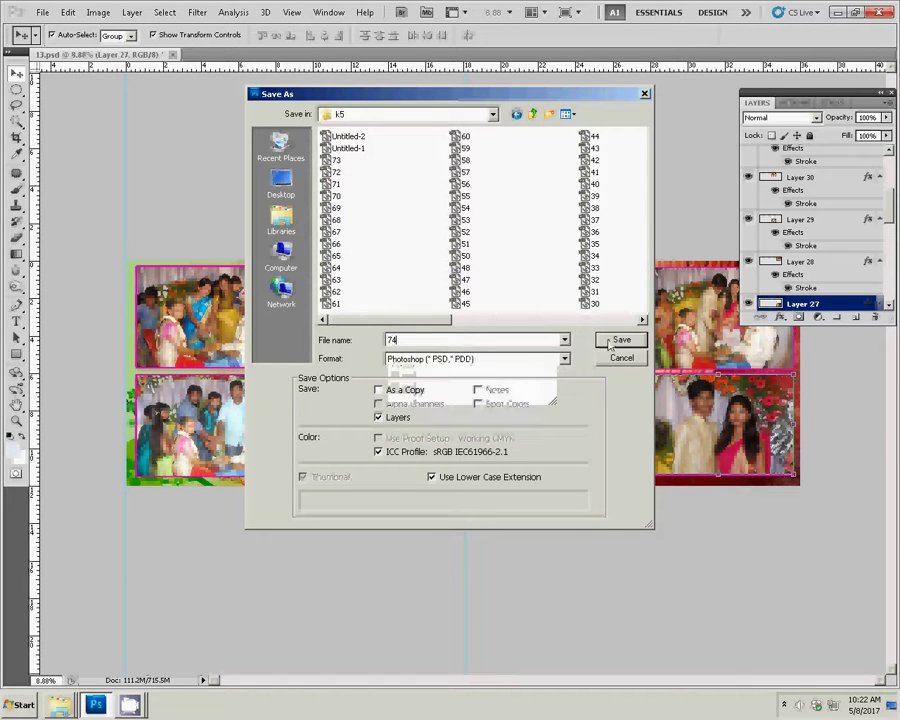
{"action": "left_click", "coordinate": [621, 341]}
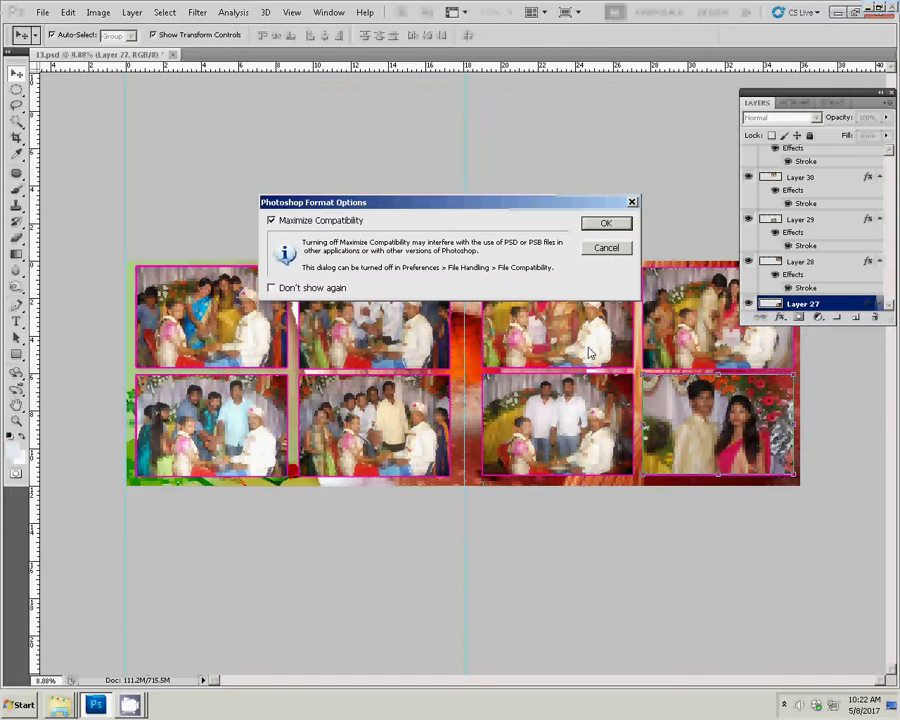
{"action": "left_click", "coordinate": [597, 224]}
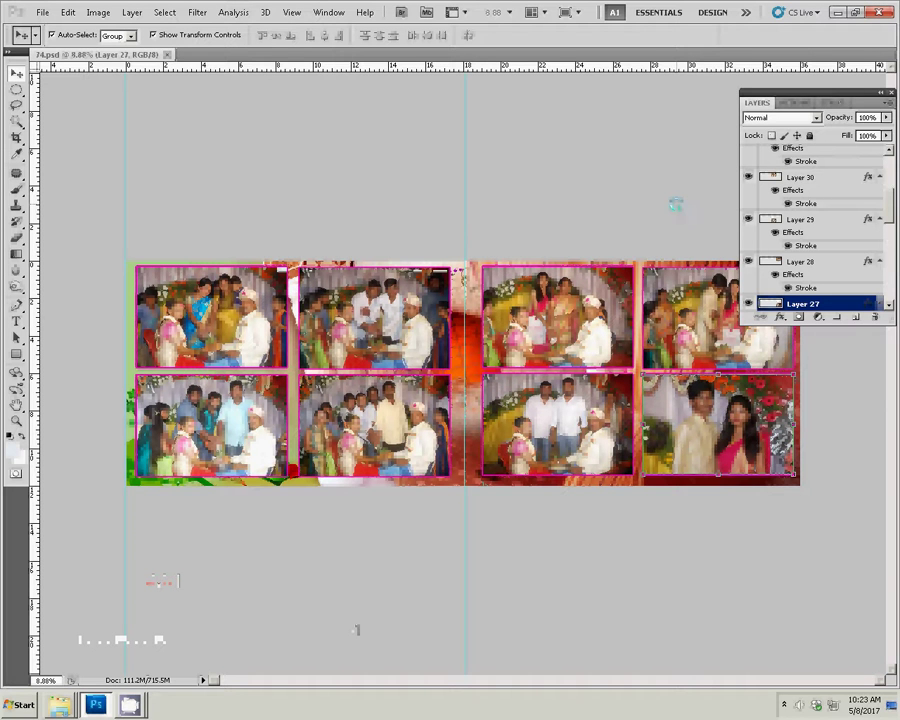
{"action": "left_click", "coordinate": [175, 653]}
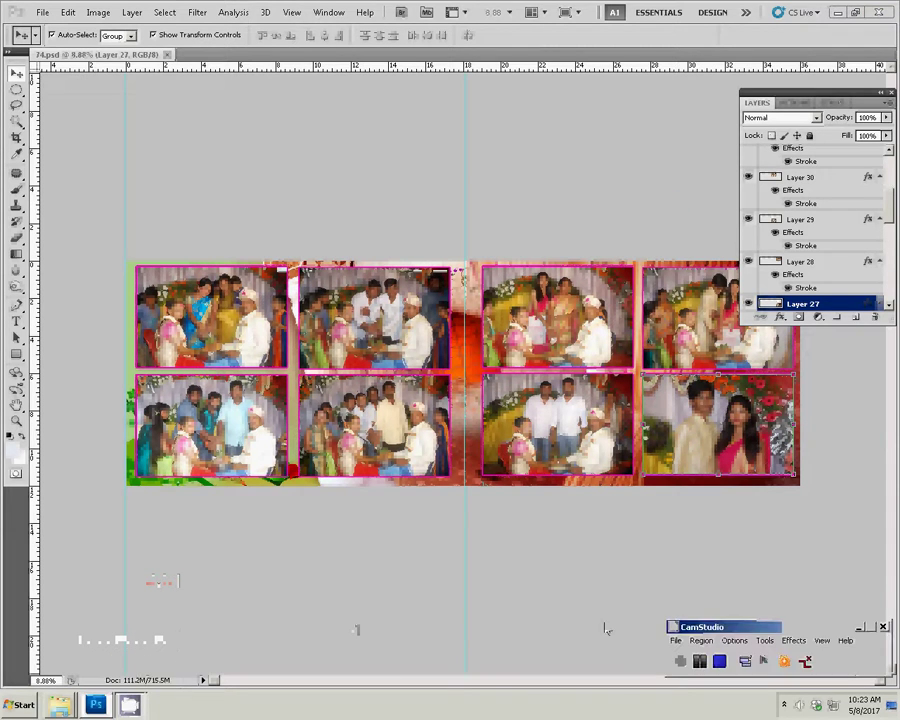